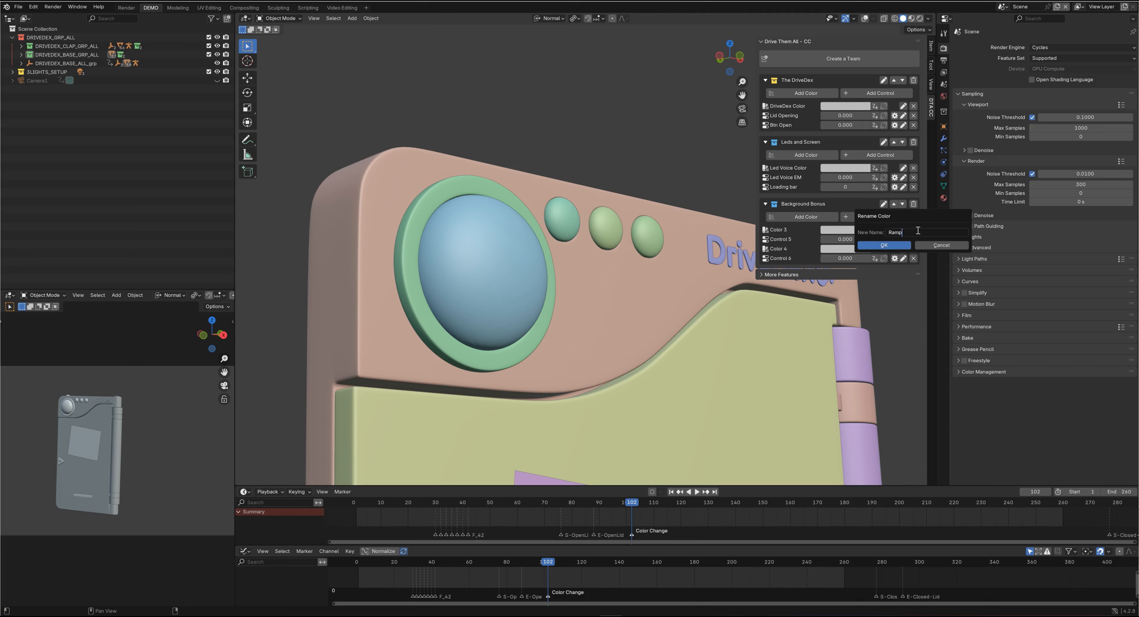
# Rename the two Background Bonus colors as "Ramp Color 1" and "Ramp Color 2".
pyautogui.write('1')
pyautogui.click(894, 245)
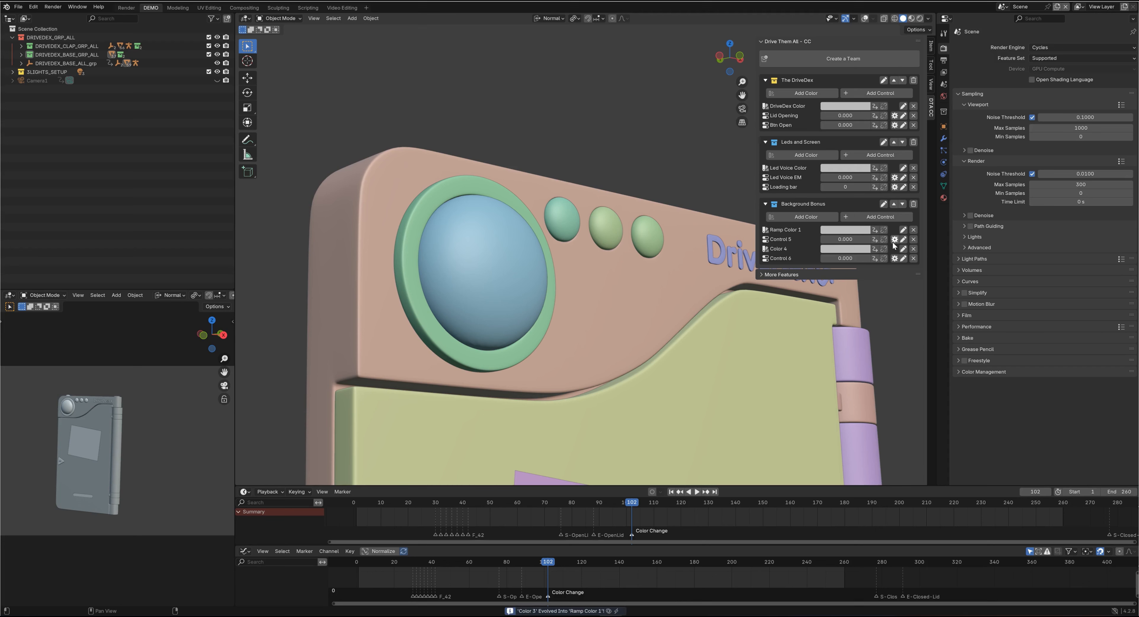
pyautogui.click(902, 249)
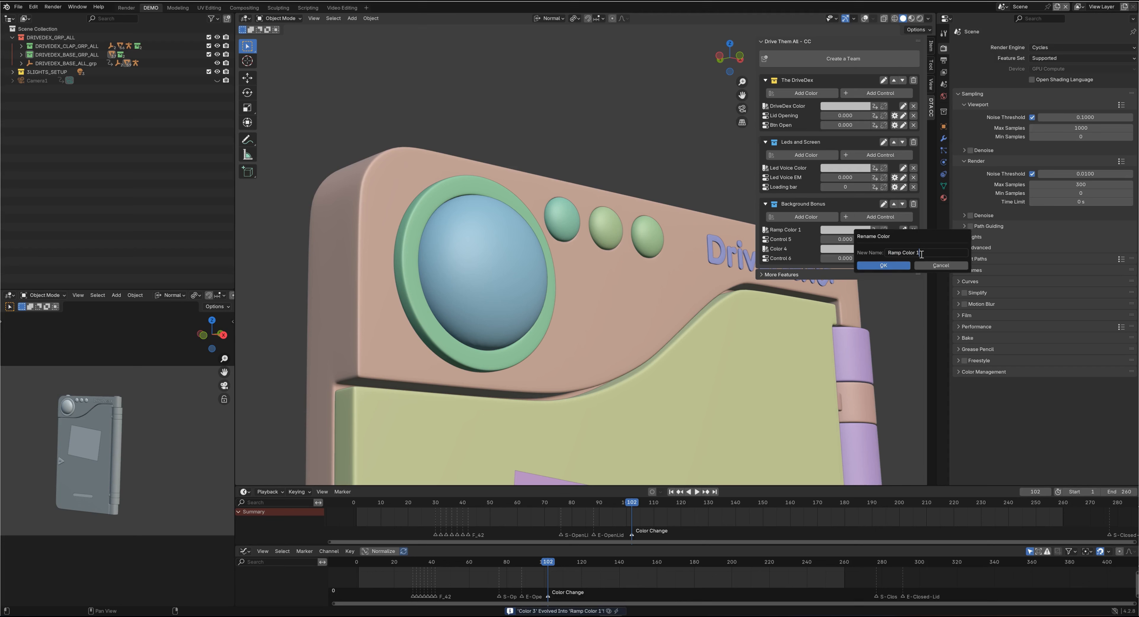
pyautogui.click(893, 265)
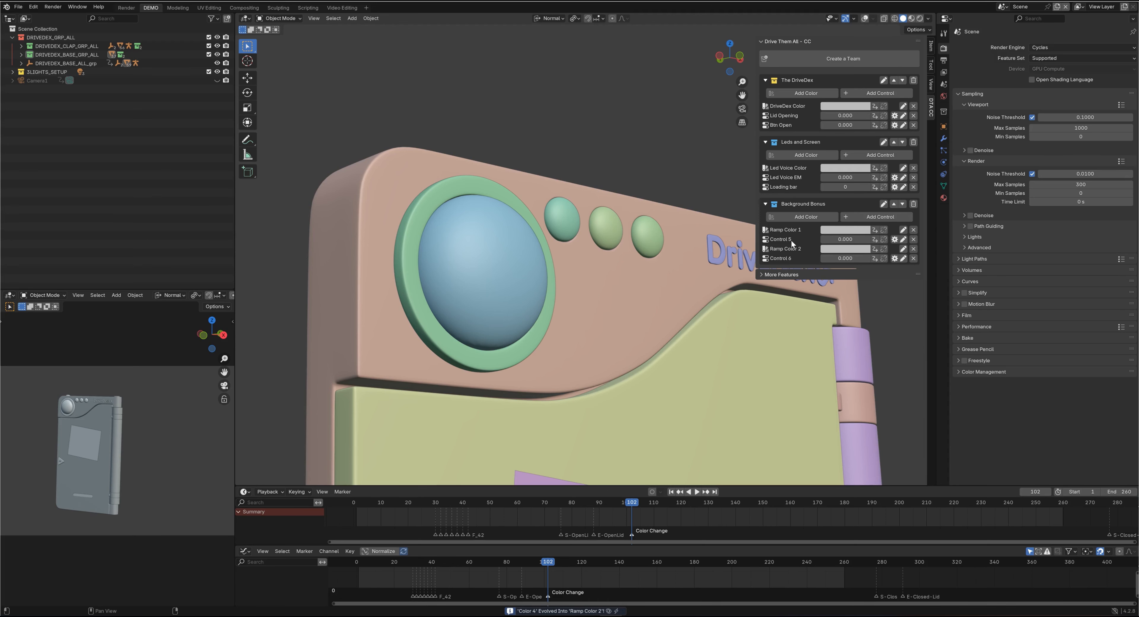
# Rename the two Background Bonus controls as "Edit Ramp 1" and "Edit Ramp 2".
pyautogui.click(904, 243)
pyautogui.write('Edit Ra')
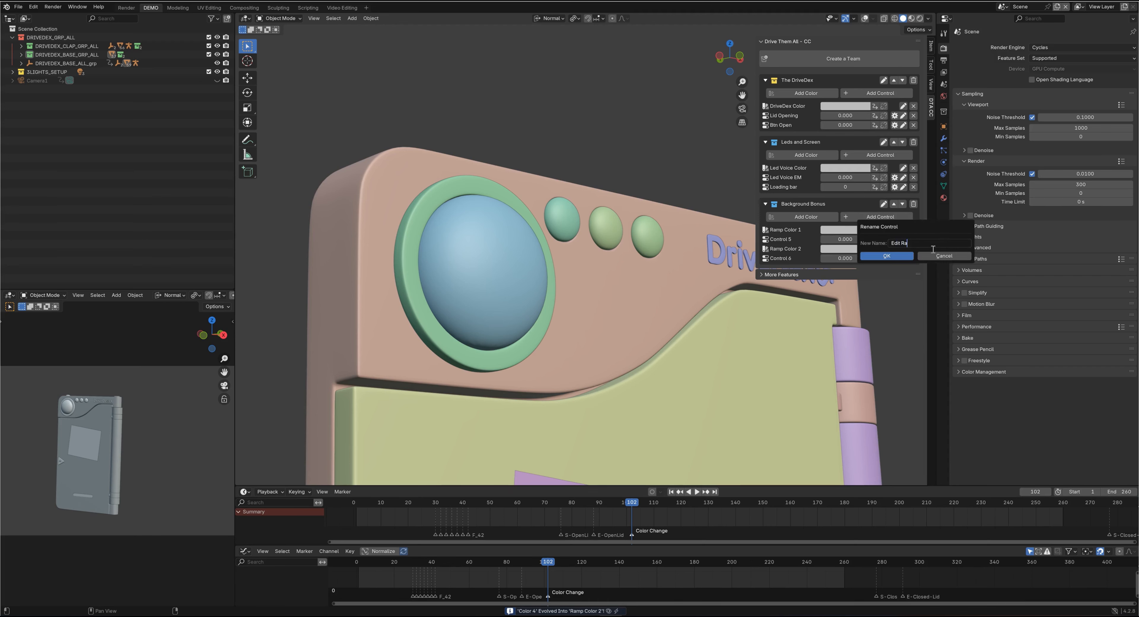
pyautogui.write('mp 1')
pyautogui.click(882, 256)
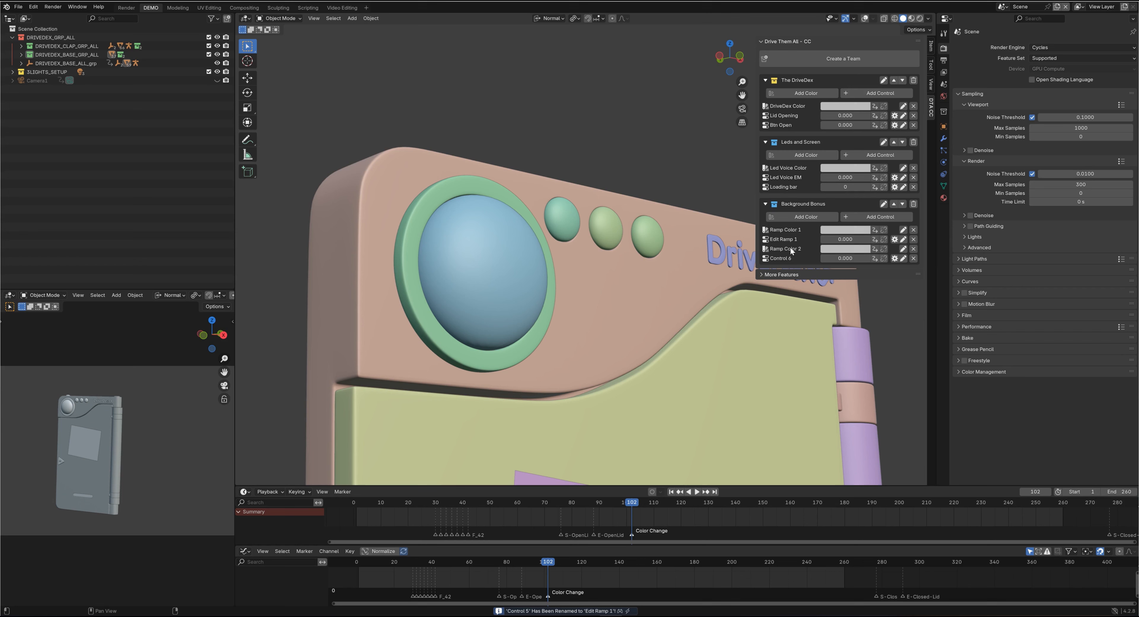
pyautogui.click(902, 258)
pyautogui.write('Edit Ramp 1')
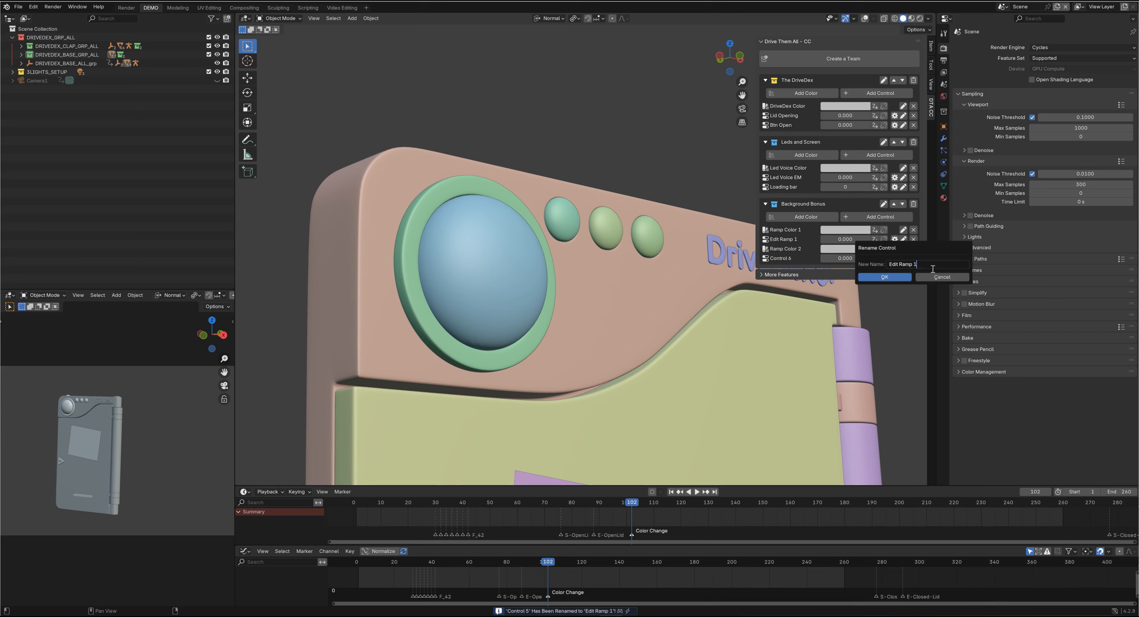
pyautogui.click(892, 275)
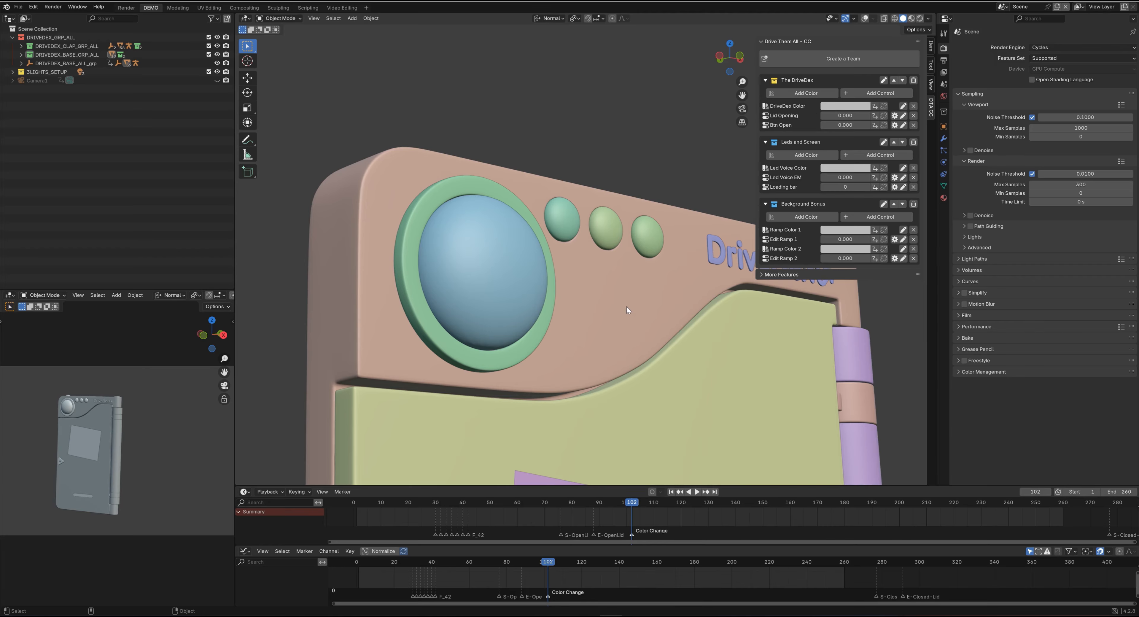
# Preview the DriveDex in rendered shading and switch the main viewport to material preview.
pyautogui.moveTo(626, 305); pyautogui.dragTo(584, 254, button='middle')
pyautogui.click(920, 19)
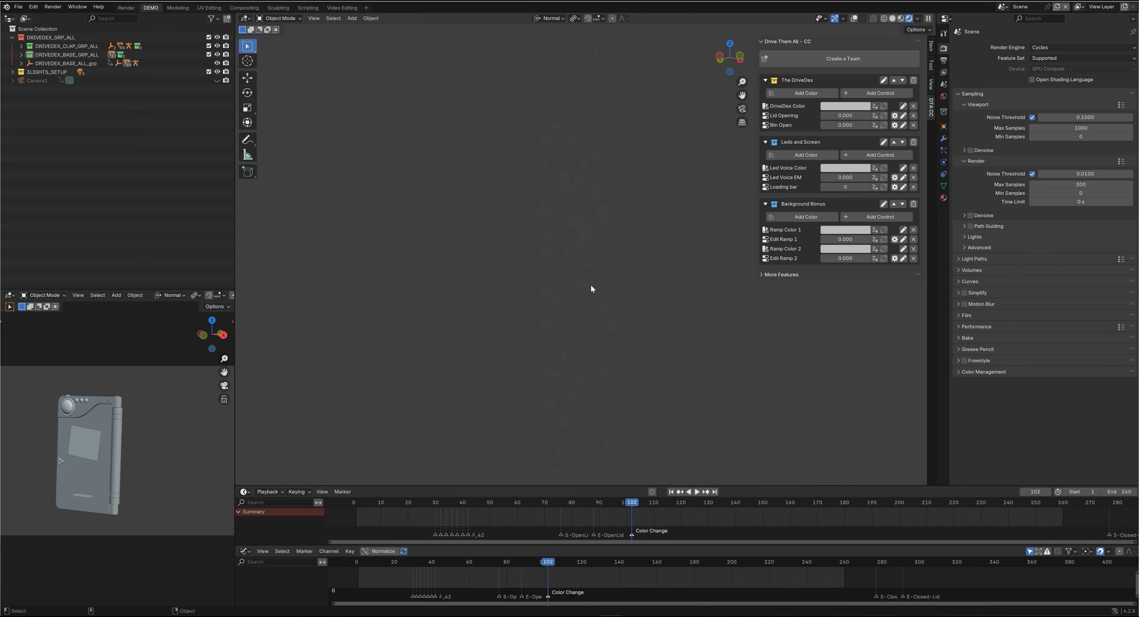
pyautogui.scroll(3, 592, 285)
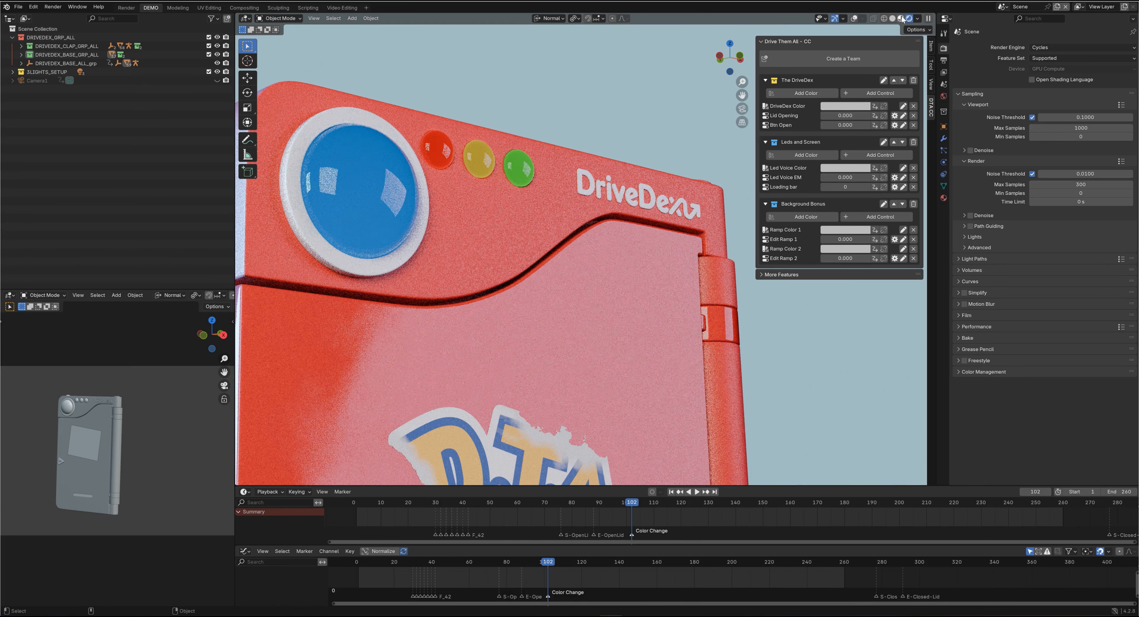
pyautogui.moveTo(610, 299); pyautogui.dragTo(711, 271, button='middle')
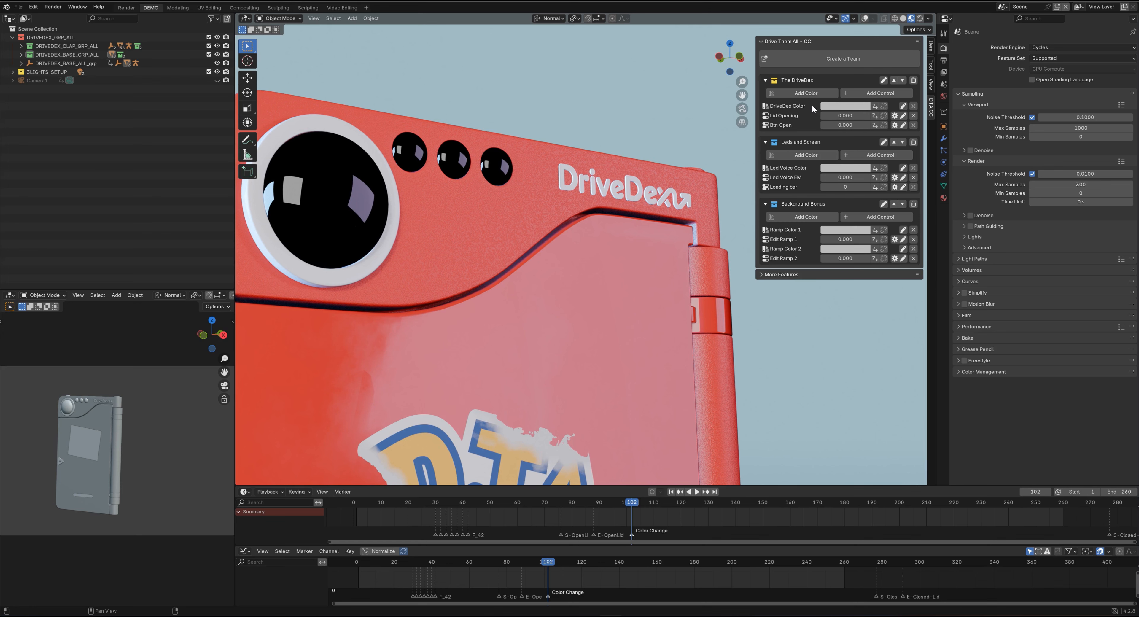
# Copy RED_PLASTIC_MAT's Base Color into DriveDex Color and link that Base Color to it with Catch This Wild Color.
pyautogui.click(943, 197)
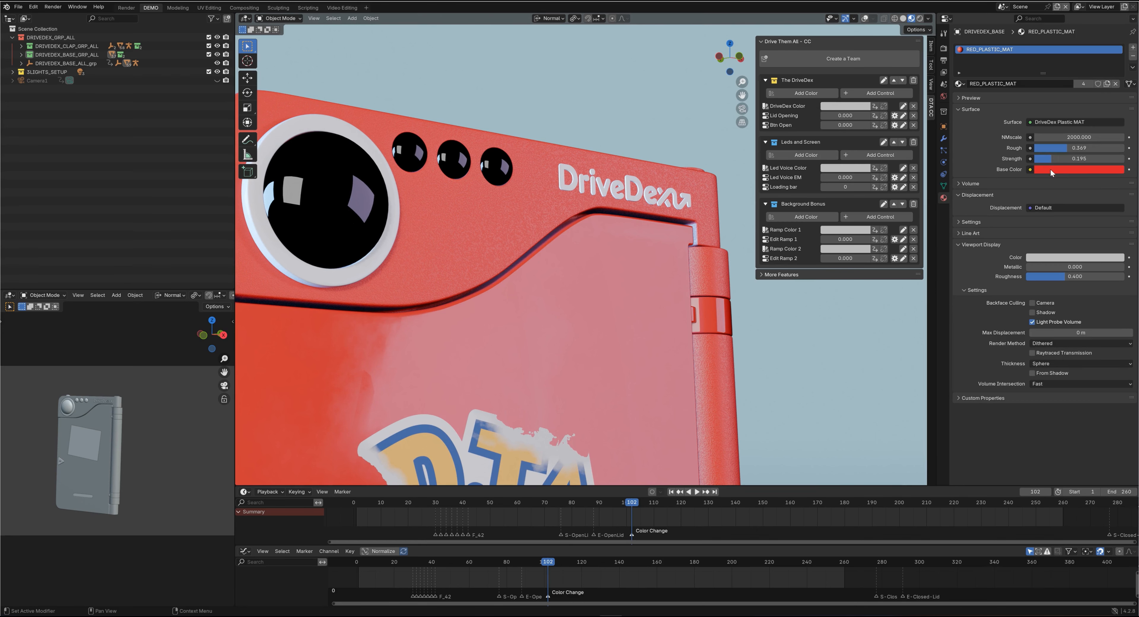
pyautogui.moveTo(1052, 172); pyautogui.dragTo(862, 106)
pyautogui.rightClick(1044, 170)
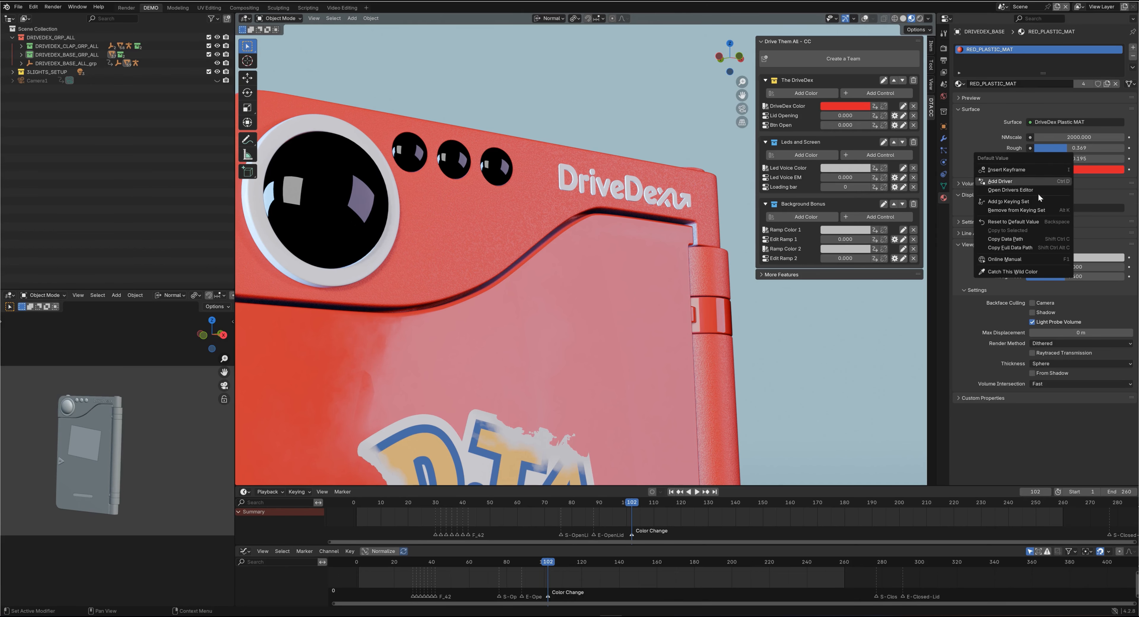
pyautogui.click(1010, 273)
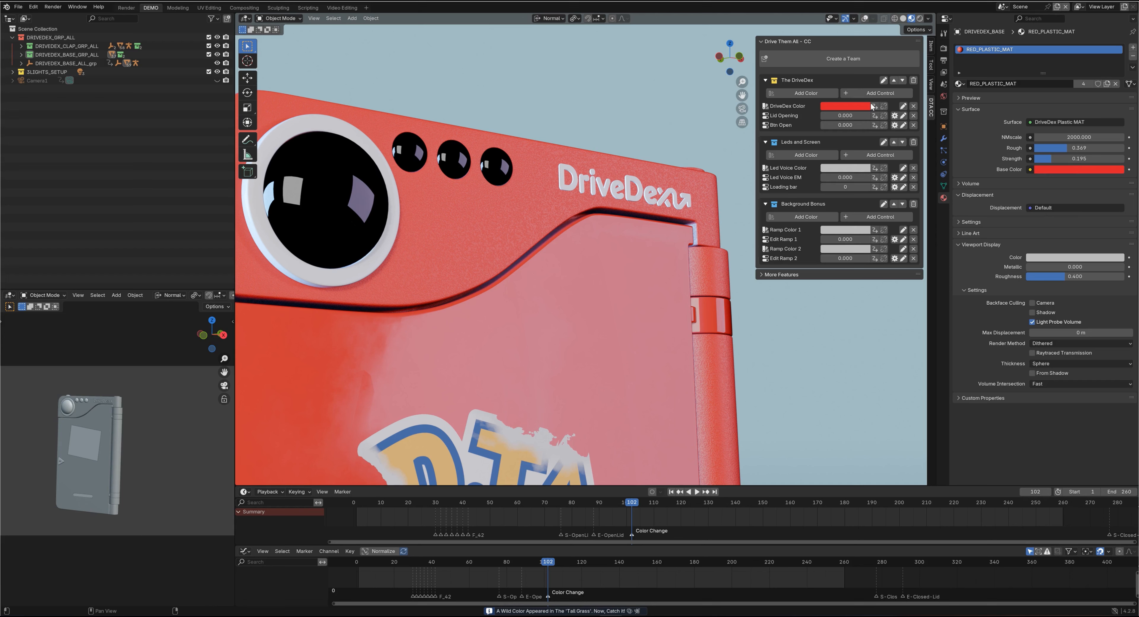
pyautogui.click(874, 107)
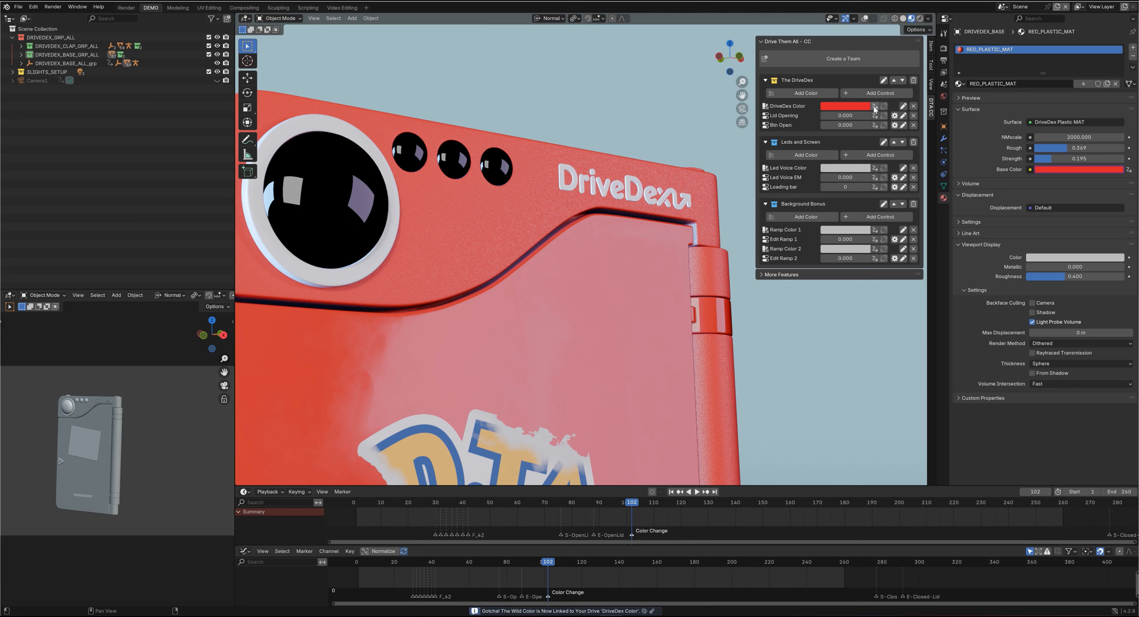
# Inspect the Base Color's driven RGB channels and try out different values of DriveDex Color.
pyautogui.click(1052, 169)
pyautogui.click(1046, 118)
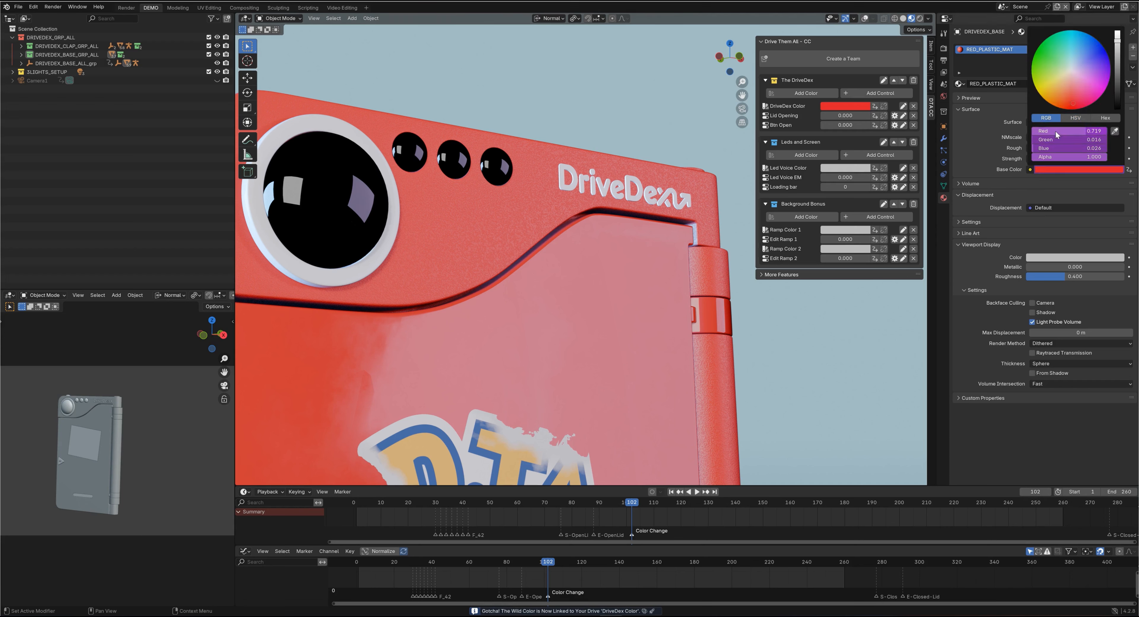
pyautogui.click(858, 108)
pyautogui.moveTo(857, 122); pyautogui.dragTo(862, 189)
pyautogui.press('Escape')
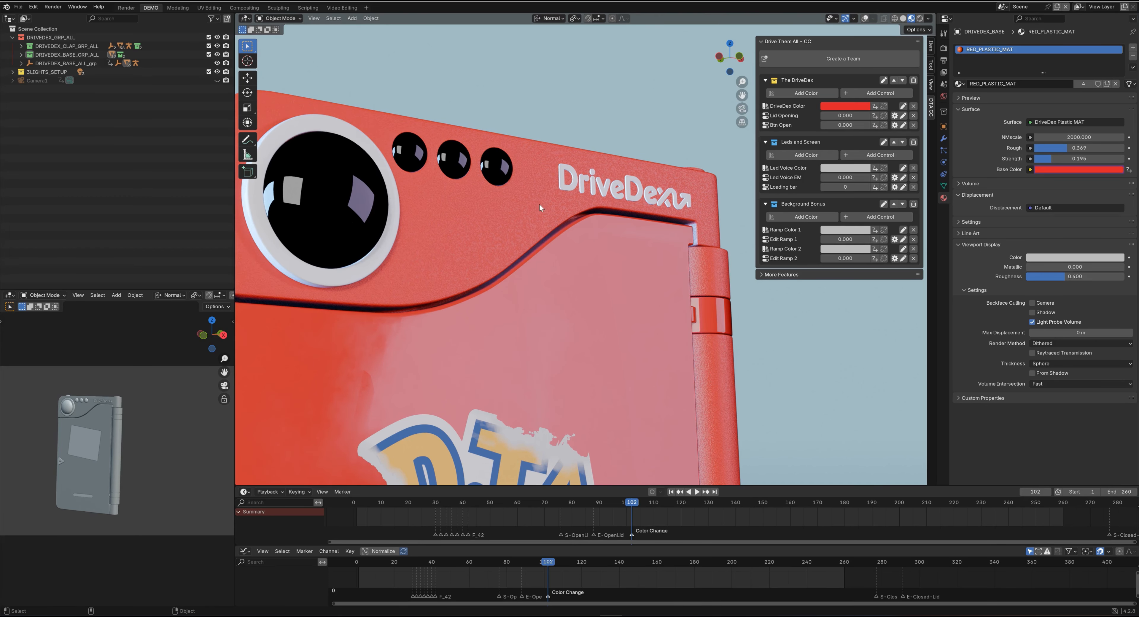
# Catch RED_PLASTIC_MAT's Viewport Display color and link it to DriveDex Color.
pyautogui.rightClick(1044, 259)
pyautogui.click(1014, 360)
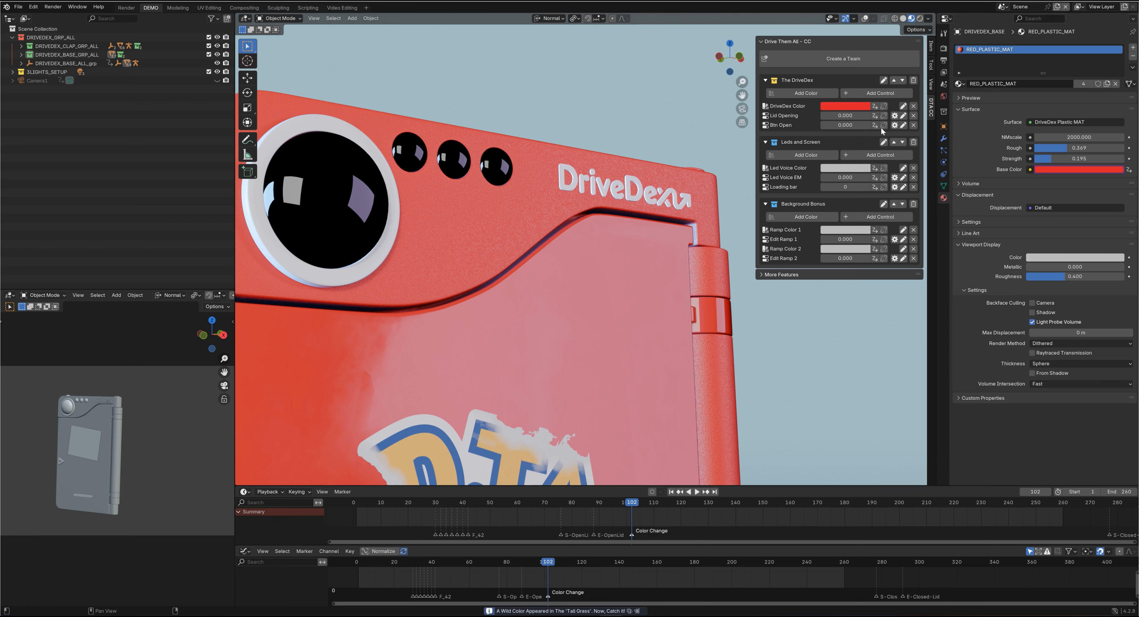
pyautogui.click(875, 107)
pyautogui.click(1038, 257)
pyautogui.click(972, 268)
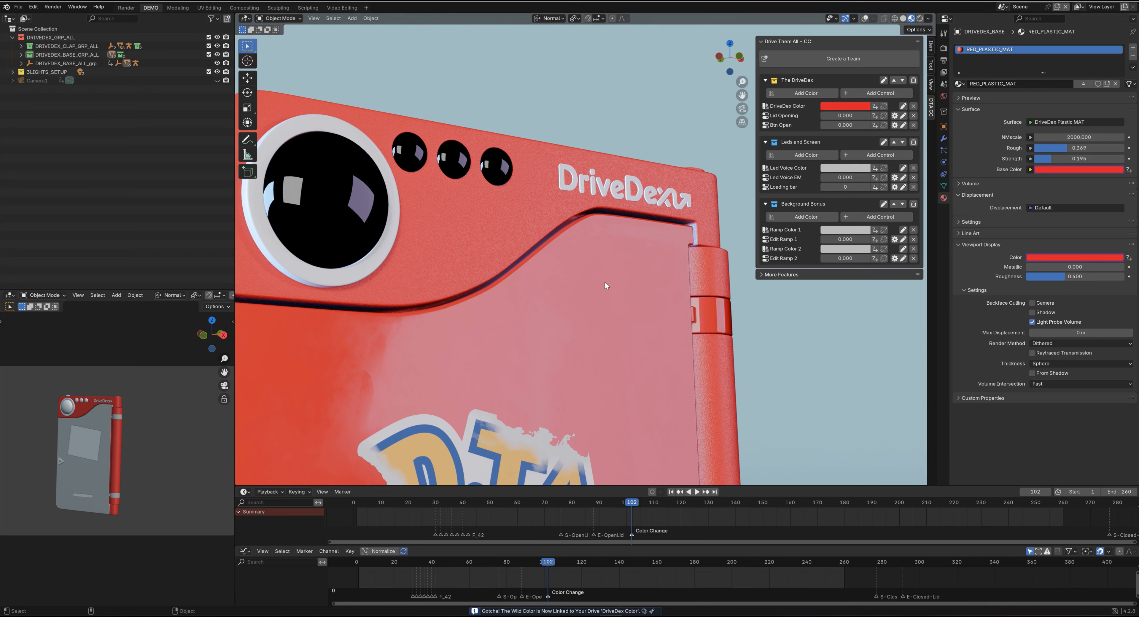
# Select the front lid and link RED_PLASTIC_GLOSS's Base Color and Viewport Display color to DriveDex Color.
pyautogui.click(616, 260)
pyautogui.rightClick(1034, 162)
pyautogui.click(1030, 163)
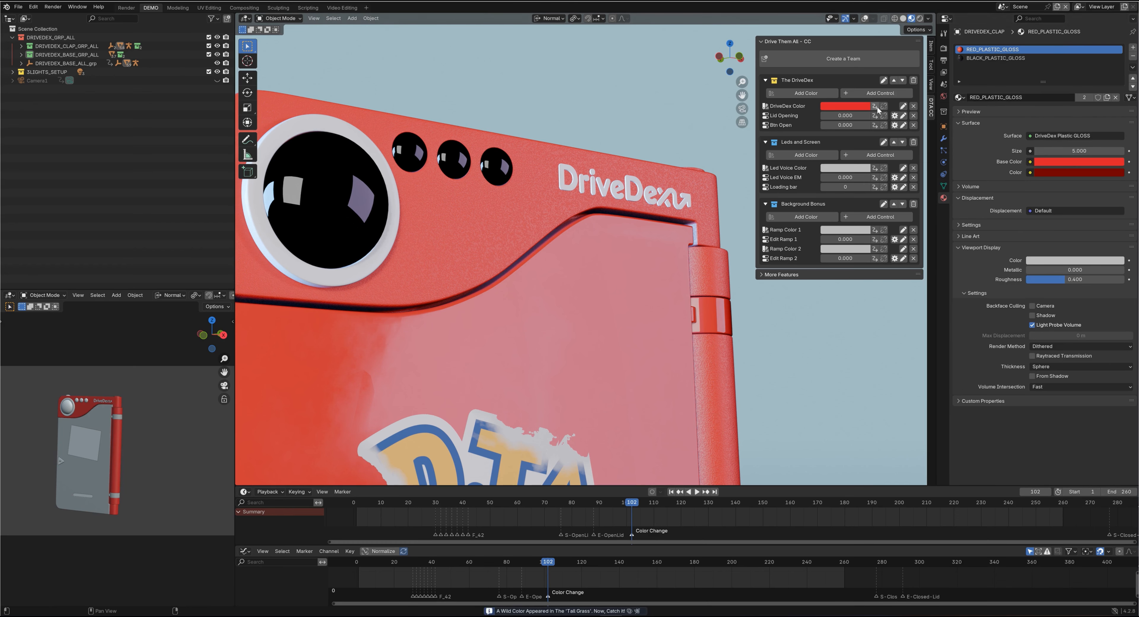
pyautogui.rightClick(1024, 261)
pyautogui.click(1022, 263)
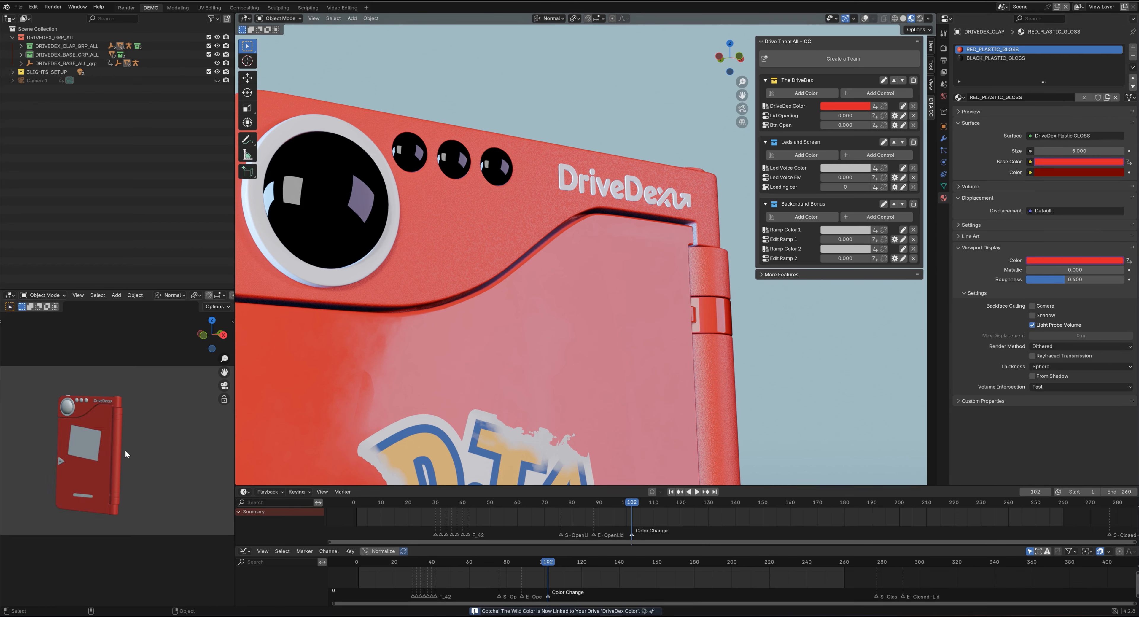
# Try other hues on DriveDex Color to check the linked body and lid materials.
pyautogui.click(851, 109)
pyautogui.moveTo(854, 142); pyautogui.dragTo(871, 152)
pyautogui.press('Escape')
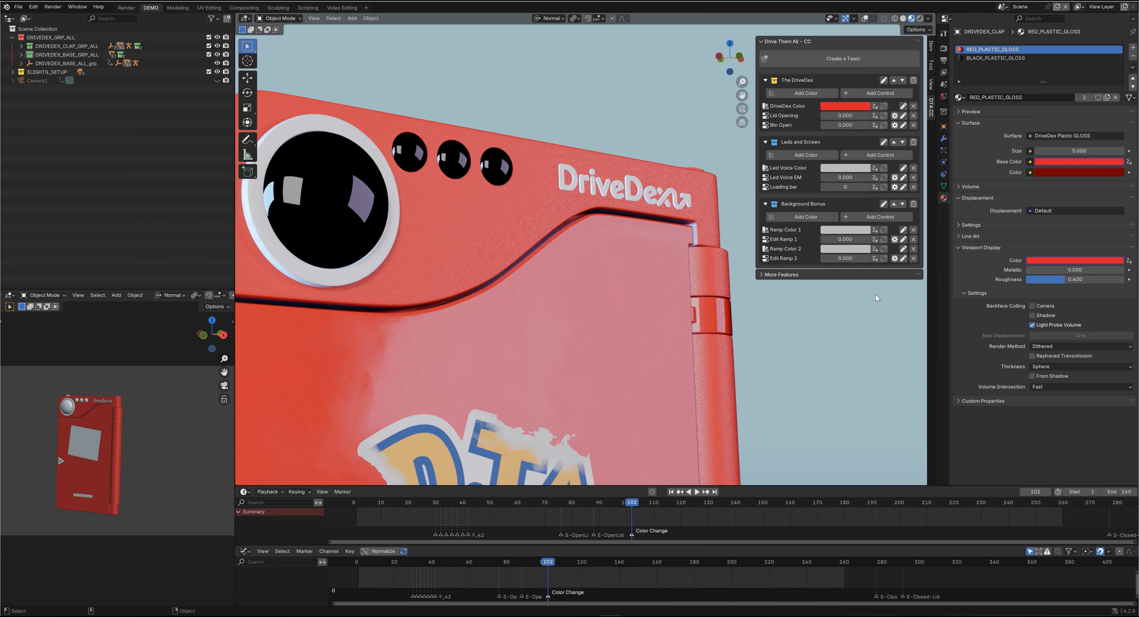
# Switch the main viewport to solid shading and turn on the viewport overlays.
pyautogui.keyDown('alt'); pyautogui.moveTo(634, 261); pyautogui.dragTo(609, 342, button='right'); pyautogui.keyUp('alt')
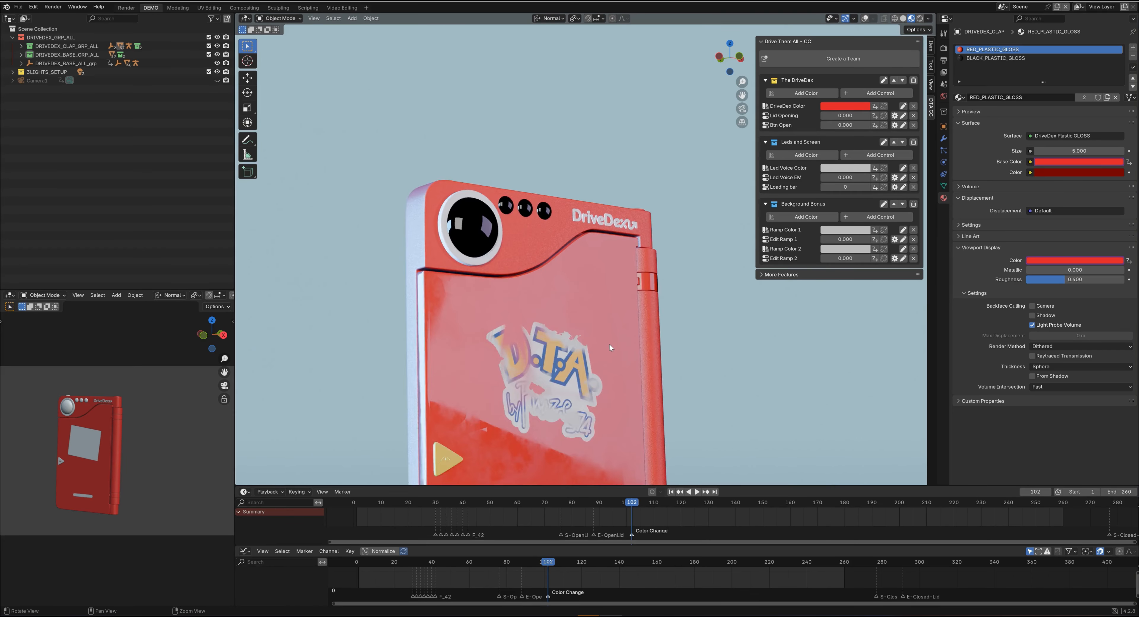
pyautogui.keyDown('alt'); pyautogui.moveTo(609, 343); pyautogui.dragTo(613, 202, button='middle'); pyautogui.keyUp('alt')
pyautogui.keyDown('alt'); pyautogui.moveTo(614, 203); pyautogui.dragTo(610, 205); pyautogui.keyUp('alt')
pyautogui.keyDown('alt'); pyautogui.moveTo(610, 202); pyautogui.dragTo(599, 239, button='right'); pyautogui.keyUp('alt')
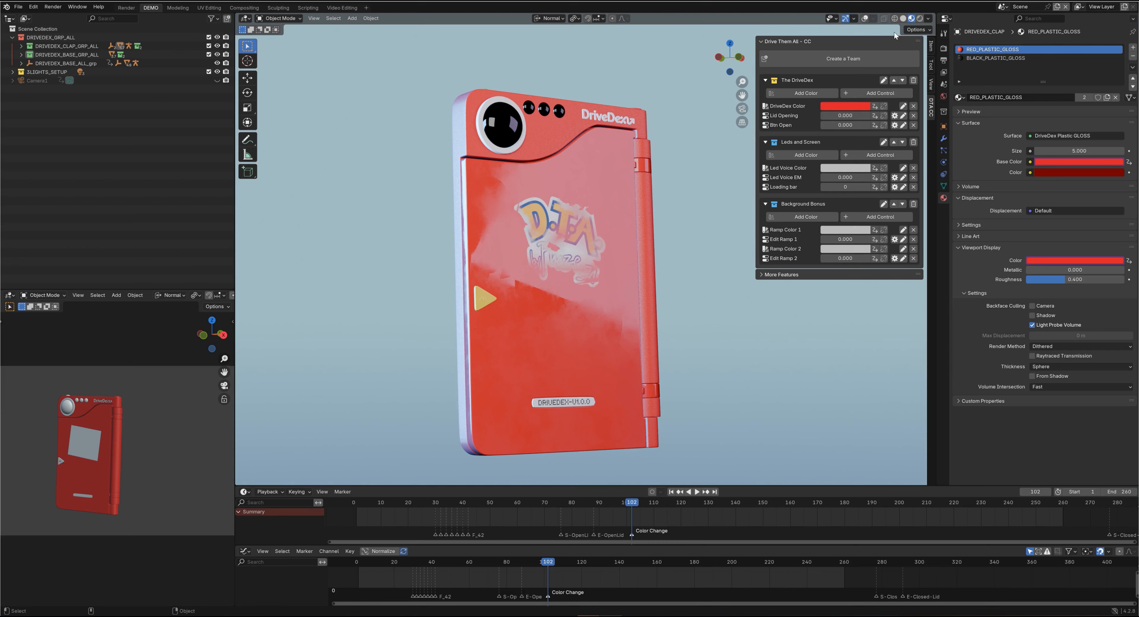
pyautogui.click(903, 18)
pyautogui.click(864, 19)
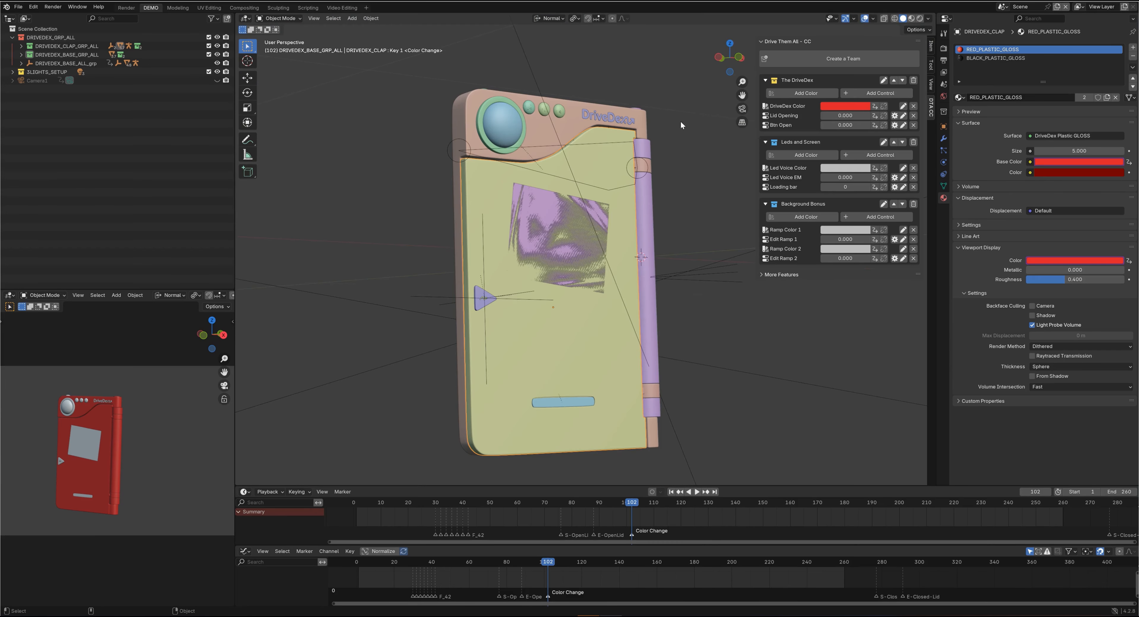
# Select the lid's DRIVEDEX_CLAP_Rotative_GRP object and rotate it on Z to about -63.4° to swing the lid open.
pyautogui.click(613, 143)
pyautogui.click(943, 127)
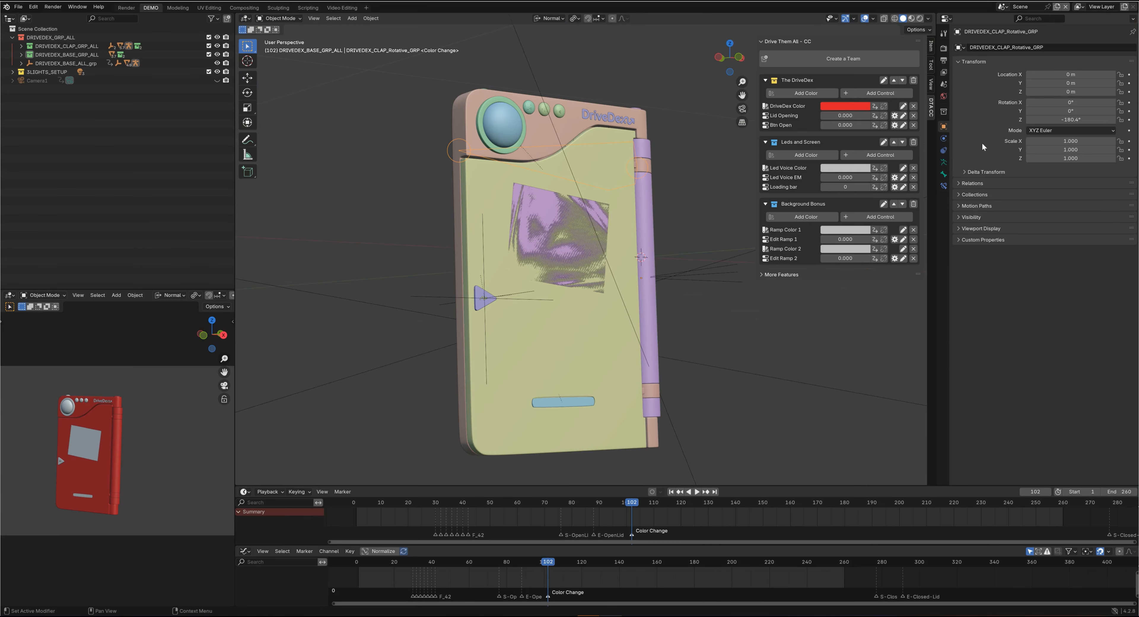
pyautogui.moveTo(1068, 120)
pyautogui.mouseDown()
pyautogui.moveTo(1135, 120)
pyautogui.moveTo(1074, 120)
pyautogui.moveTo(1089, 119)
pyautogui.mouseUp()
pyautogui.keyDown('shift'); pyautogui.moveTo(656, 246); pyautogui.dragTo(568, 244, button='middle'); pyautogui.keyUp('shift')
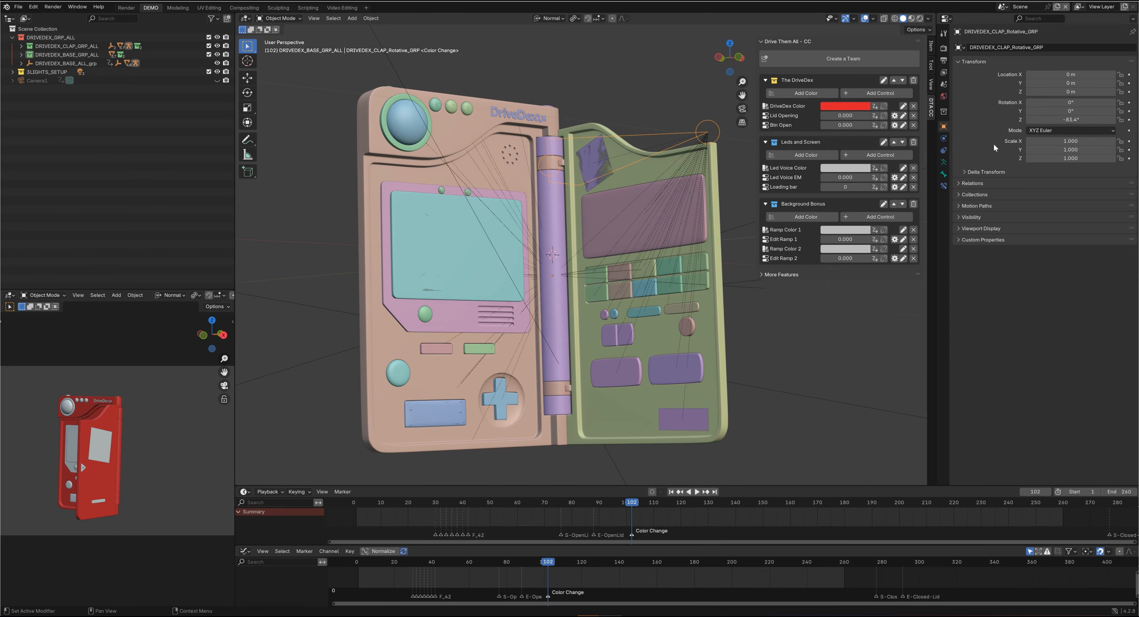
# Link the lid group's Z rotation to the Lid Opening control and try the control at about -1.05.
pyautogui.rightClick(1072, 120)
pyautogui.click(1030, 261)
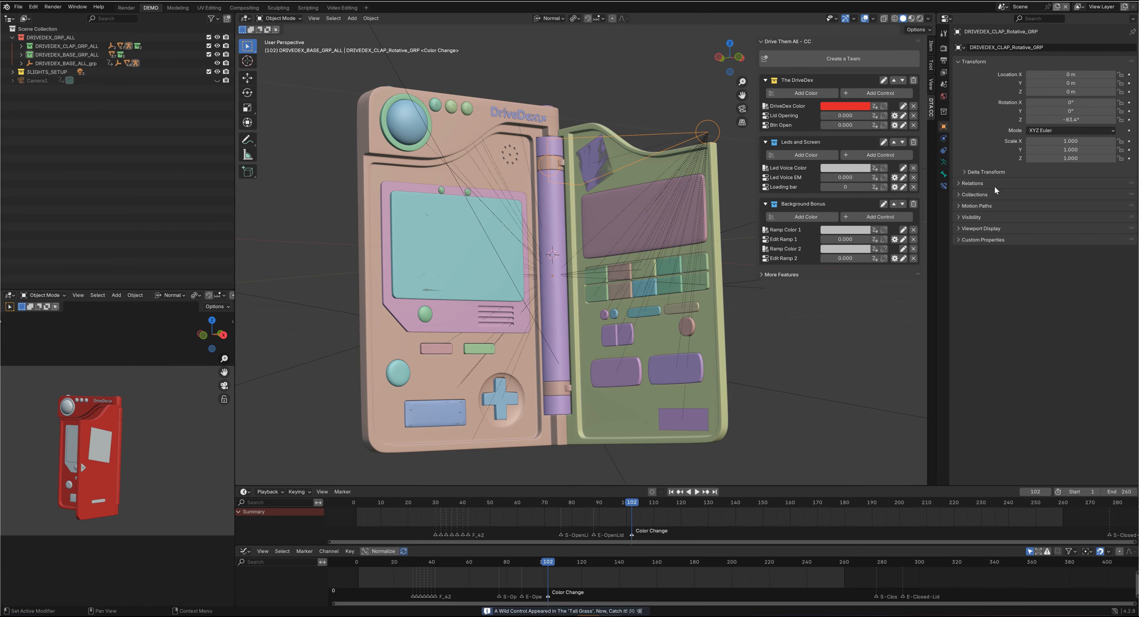
pyautogui.click(876, 116)
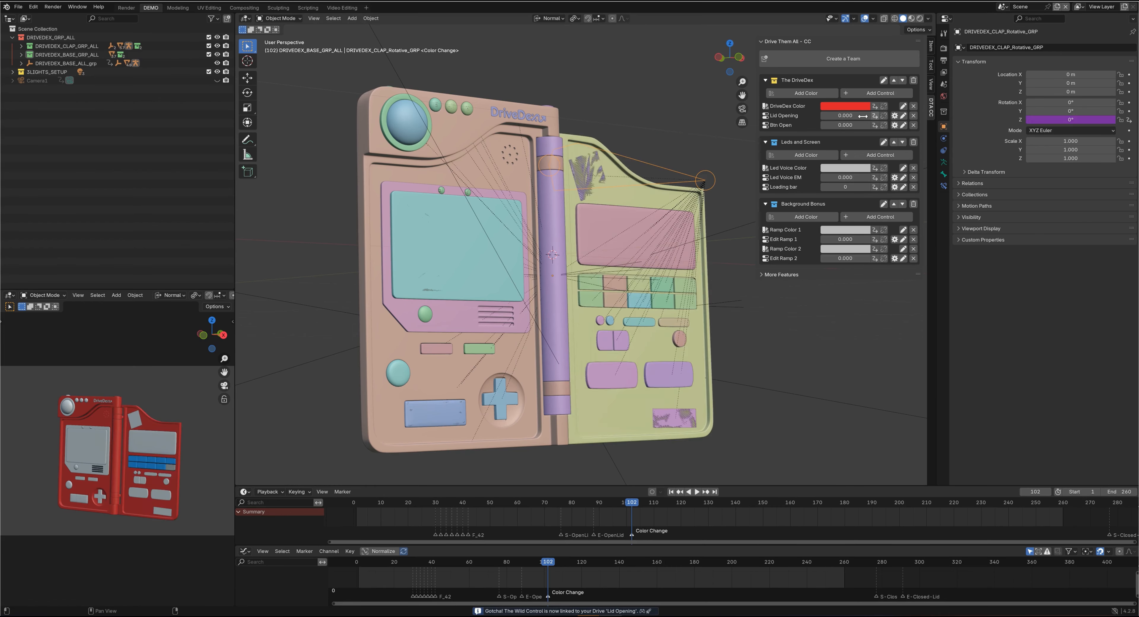
pyautogui.moveTo(853, 116)
pyautogui.mouseDown()
pyautogui.moveTo(814, 115)
pyautogui.moveTo(843, 115)
pyautogui.mouseUp()
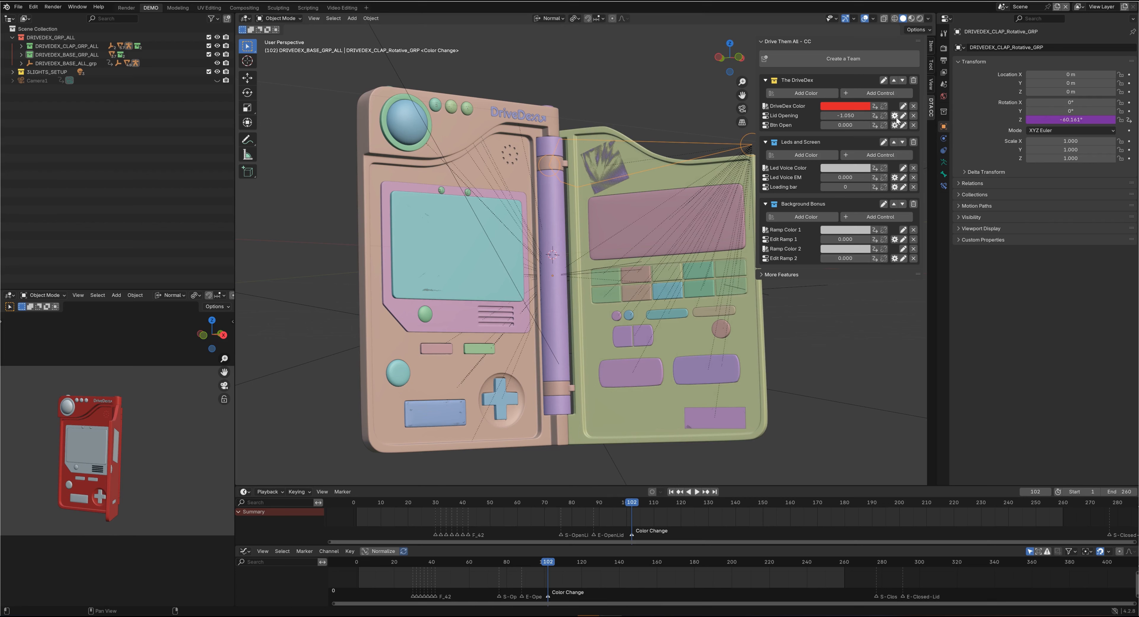
# Edit the Lid Opening control to a default of -200, a minimum of -180.04 and a maximum of 0.
pyautogui.click(895, 116)
pyautogui.click(935, 140)
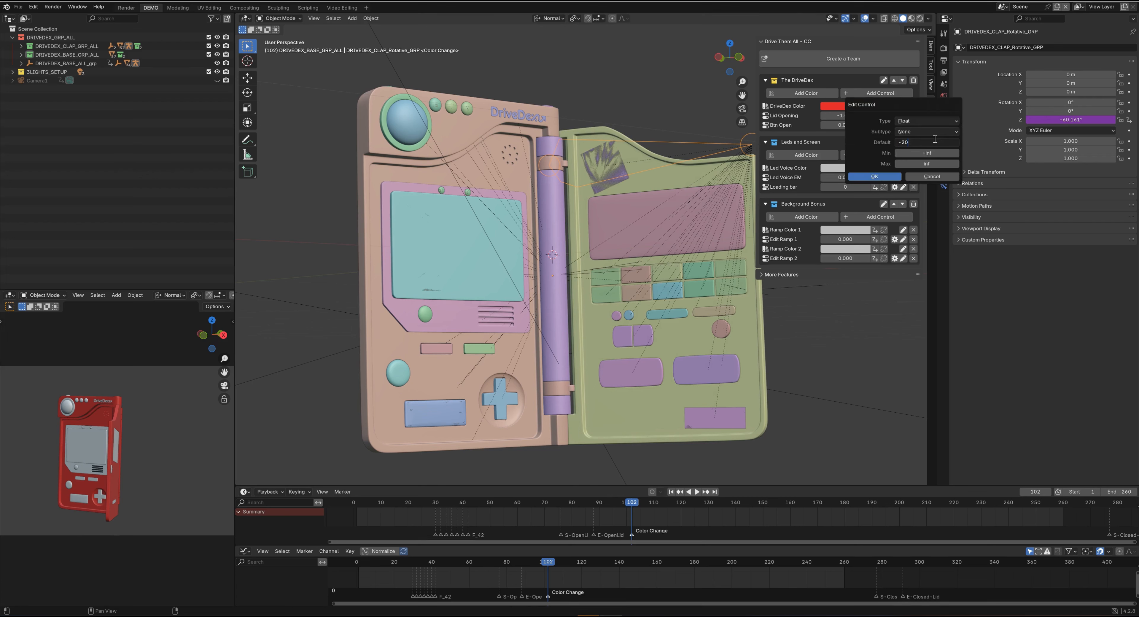
pyautogui.click(919, 152)
pyautogui.write('-180.04')
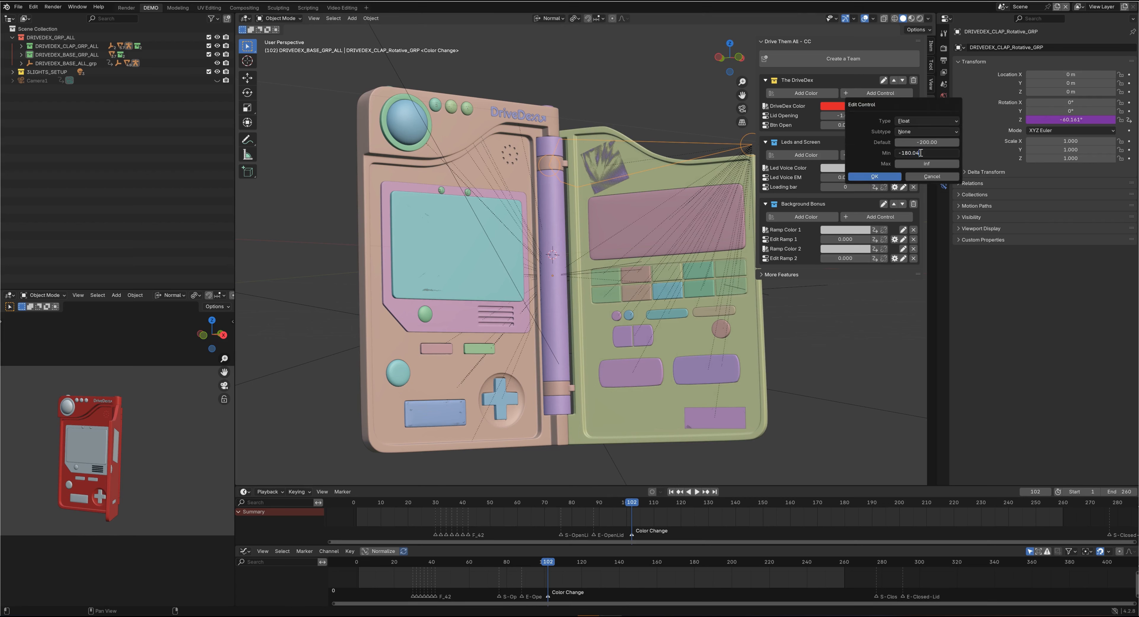
pyautogui.press('Return')
pyautogui.click(919, 163)
pyautogui.write('0')
pyautogui.press('Return')
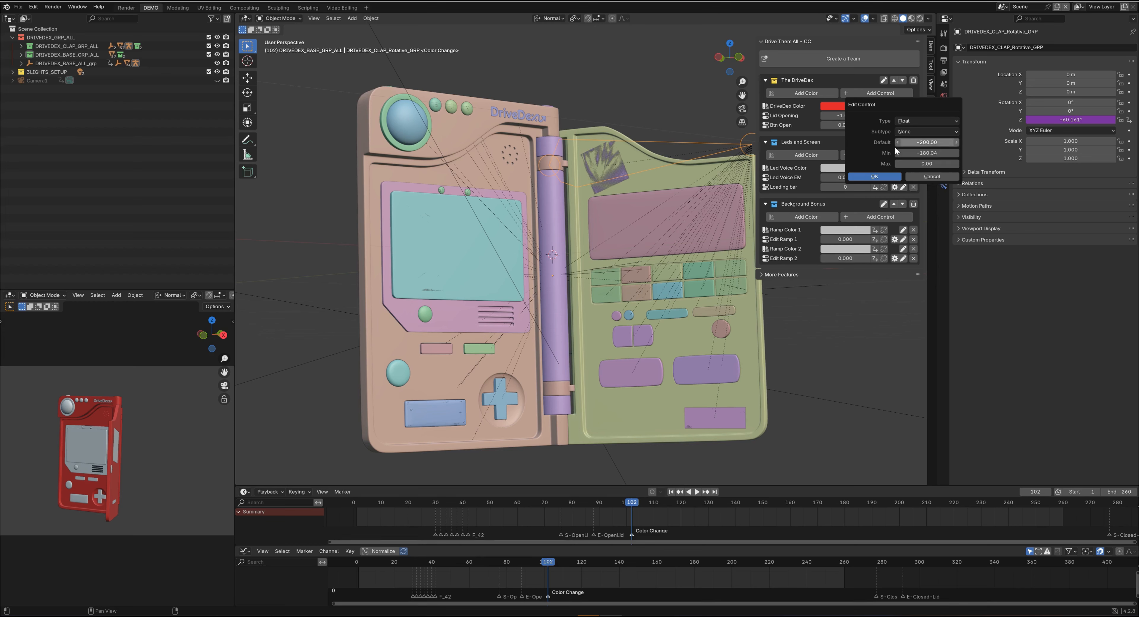
# Change the Lid Opening control's subtype to Angle, apply the edit and set it to -180° to close the lid.
pyautogui.click(911, 131)
pyautogui.click(911, 153)
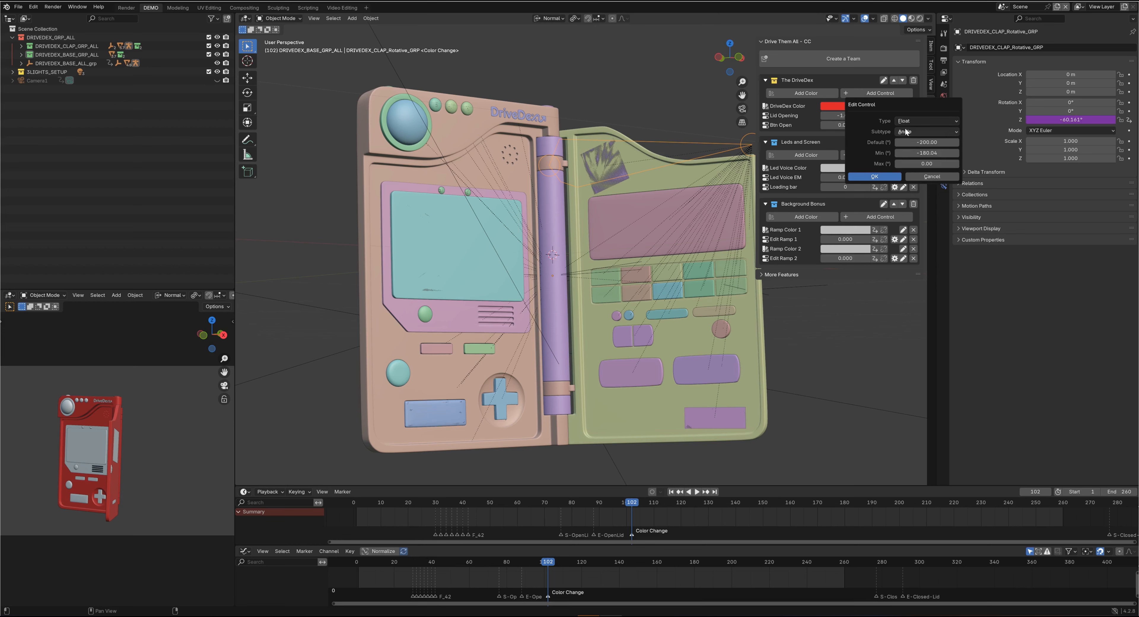
pyautogui.click(874, 176)
pyautogui.moveTo(845, 115); pyautogui.dragTo(822, 116)
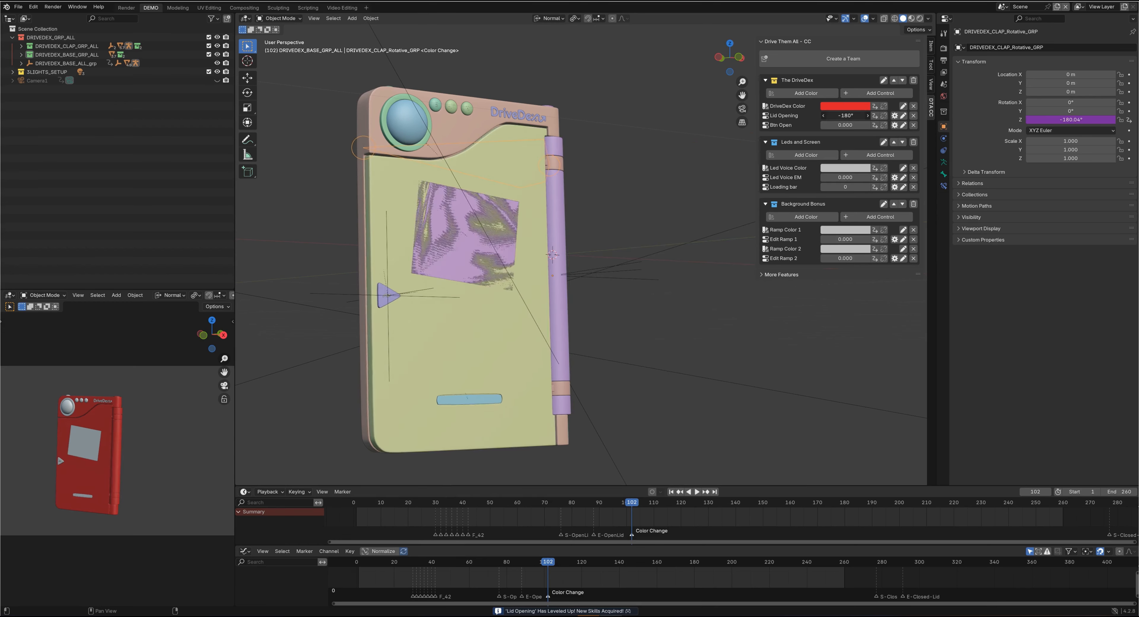
pyautogui.scroll(8, 564, 169)
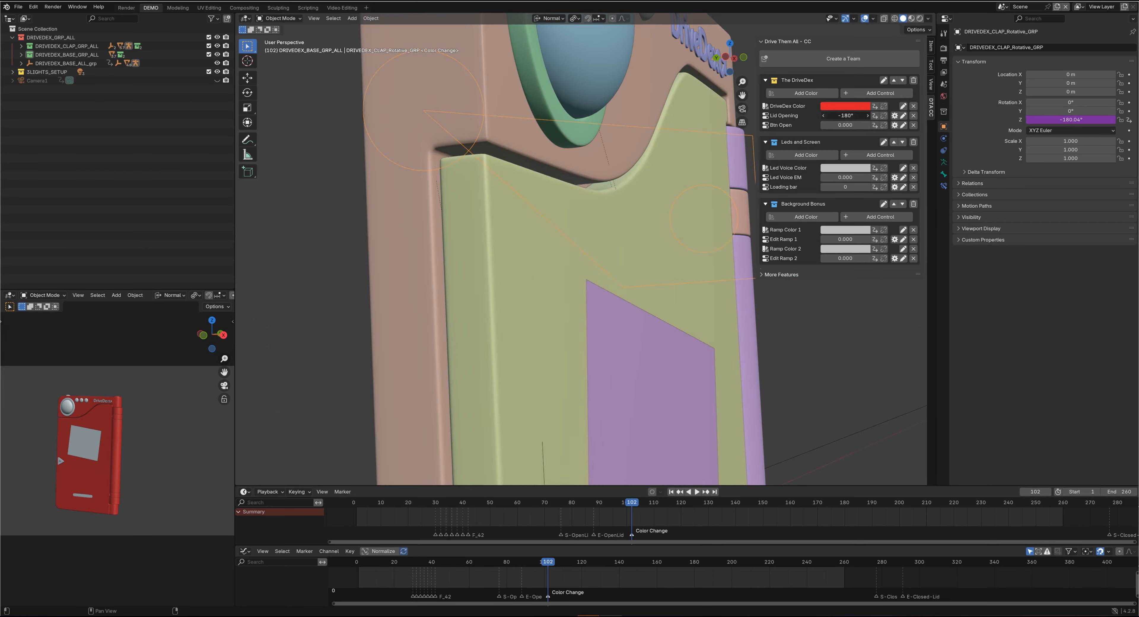
# Test the Lid Opening control by swinging the lid open to 0° and closing it again at -180°.
pyautogui.moveTo(845, 115); pyautogui.dragTo(884, 115)
pyautogui.scroll(-6, 564, 243)
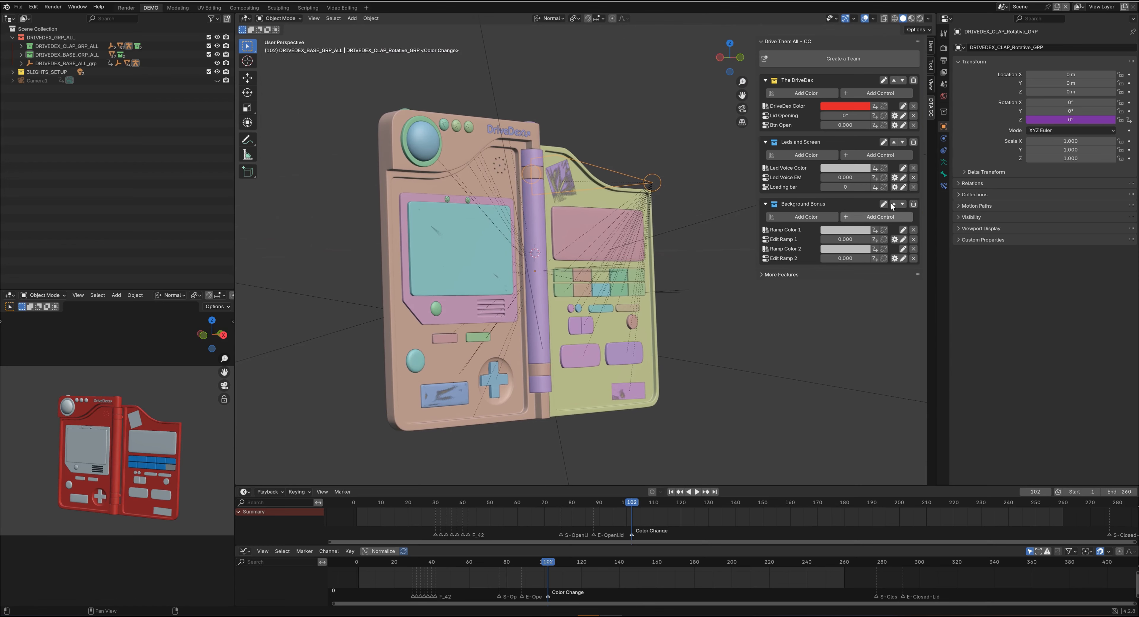
pyautogui.click(863, 117)
pyautogui.write('-180')
pyautogui.press('Return')
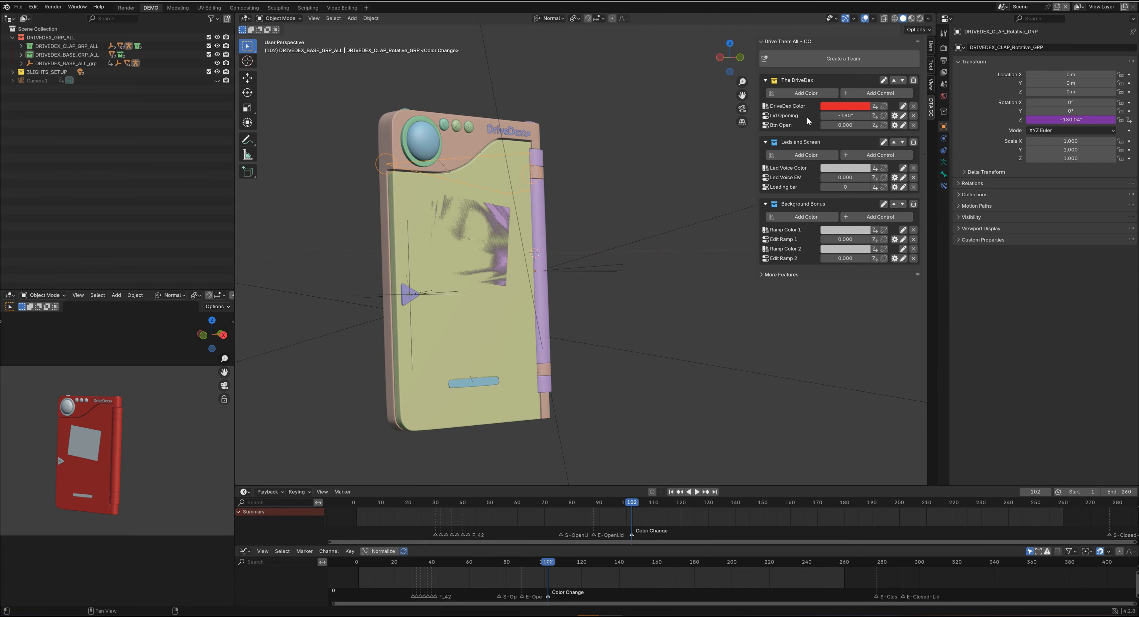
# Select BTN_OPEN_Empty and move the triangular lid button inward on Y by about 0.0038 m.
pyautogui.click(375, 296)
pyautogui.moveTo(433, 334); pyautogui.dragTo(563, 307, button='middle')
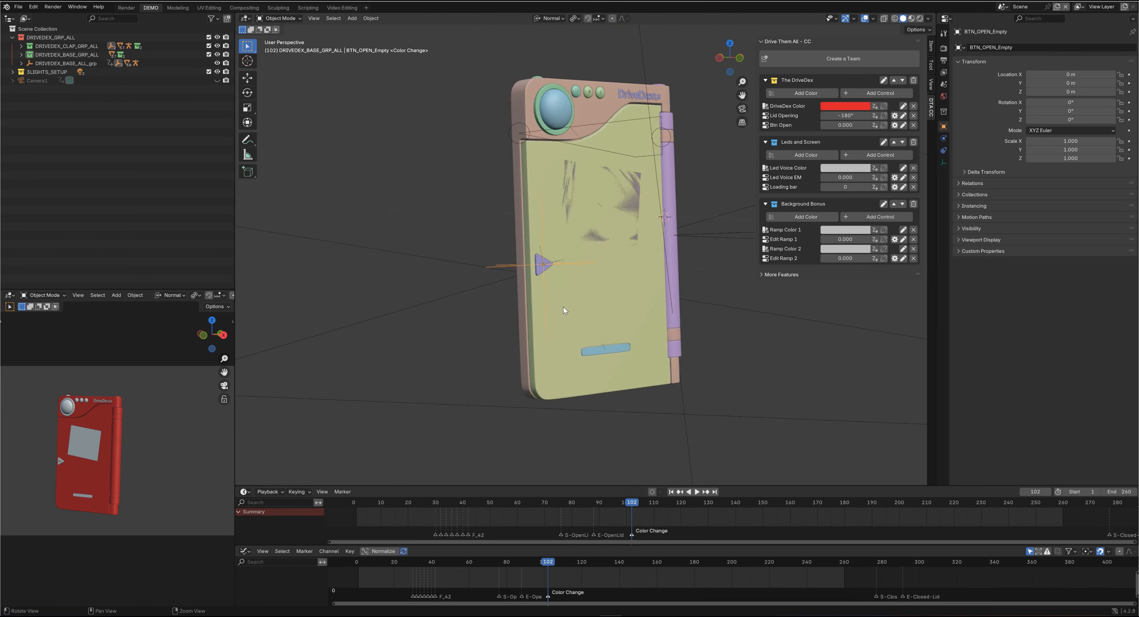
pyautogui.scroll(8, 563, 307)
pyautogui.moveTo(582, 234); pyautogui.dragTo(421, 183, button='middle')
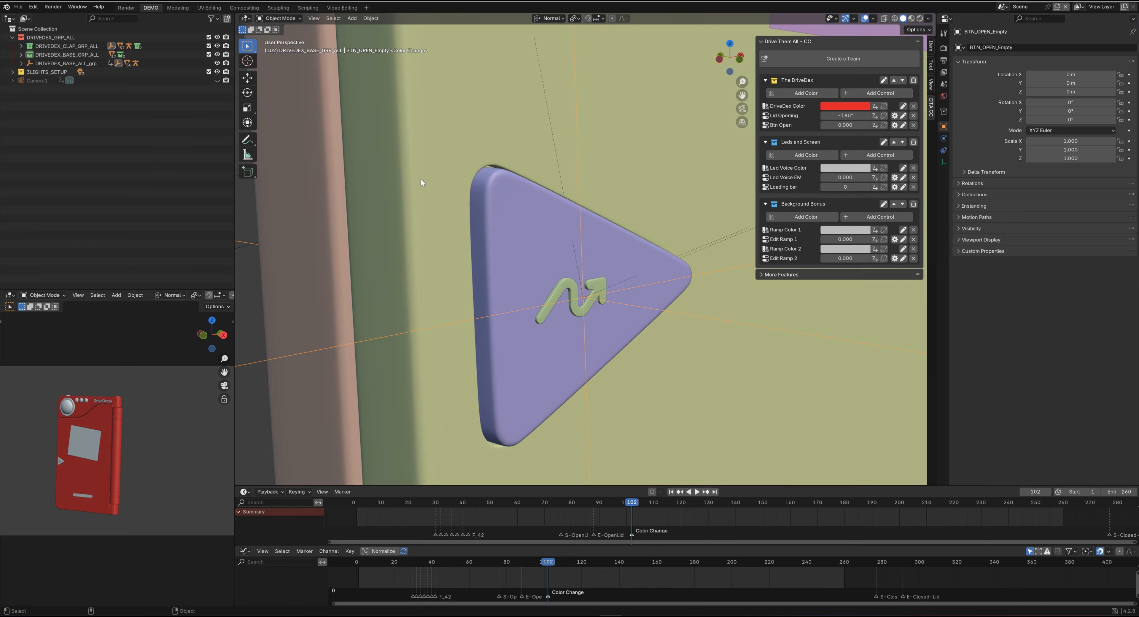
pyautogui.click(248, 79)
pyautogui.moveTo(566, 293)
pyautogui.mouseDown()
pyautogui.moveTo(507, 288)
pyautogui.moveTo(576, 303)
pyautogui.mouseUp()
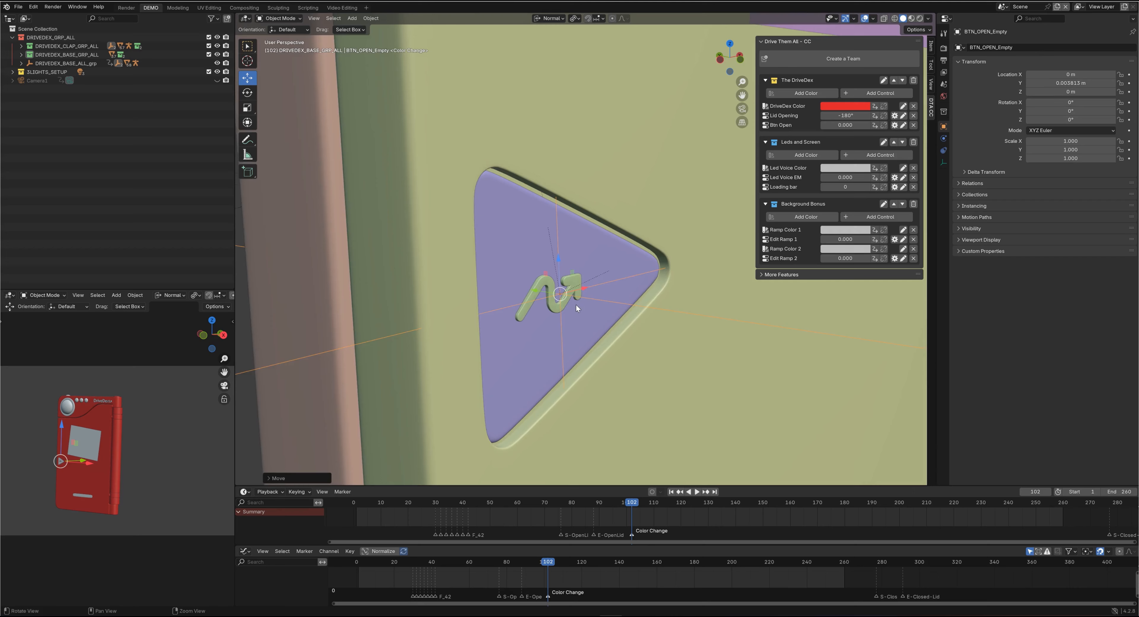
pyautogui.moveTo(576, 303); pyautogui.dragTo(589, 300, button='middle')
# Link the Y location of BTN_OPEN_Empty to the Btn Open control and try the control.
pyautogui.rightClick(1070, 83)
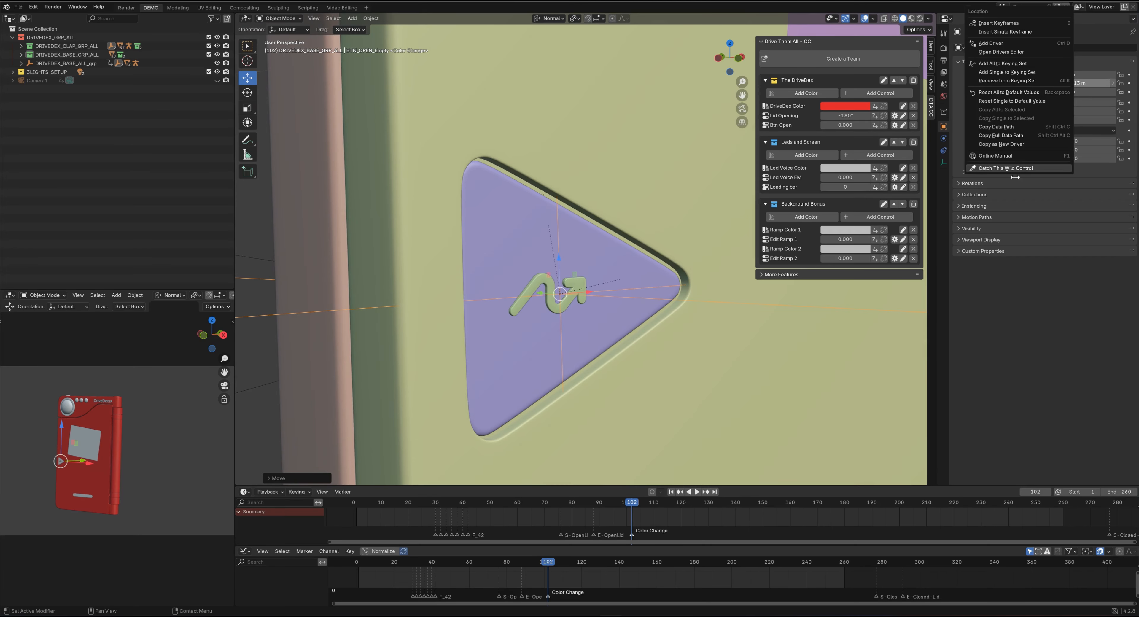
pyautogui.click(1017, 168)
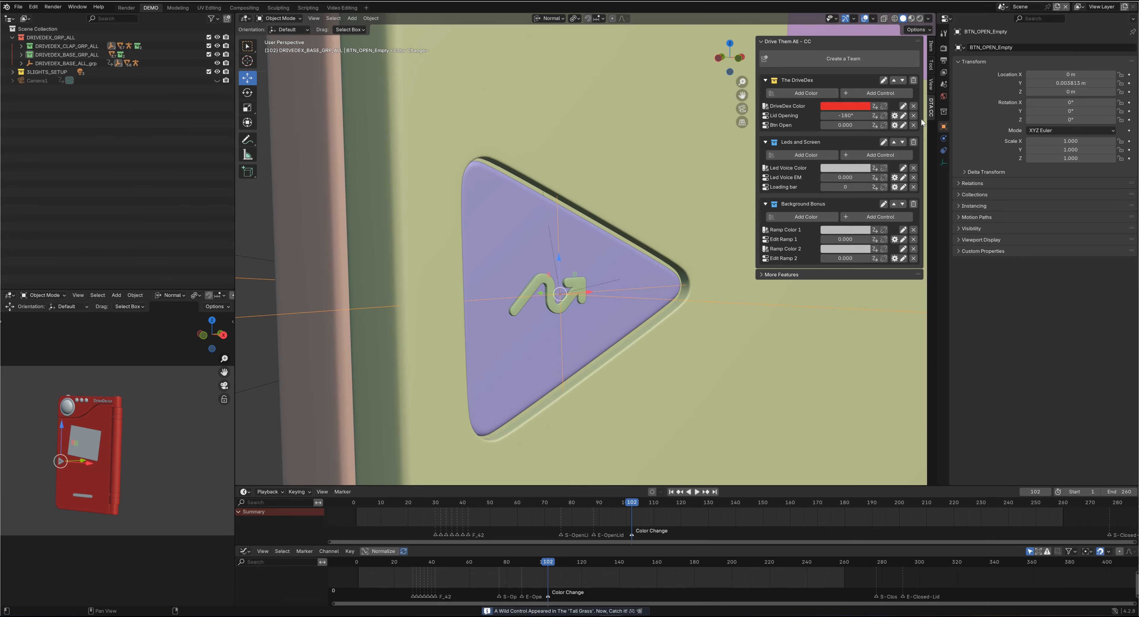
pyautogui.click(876, 126)
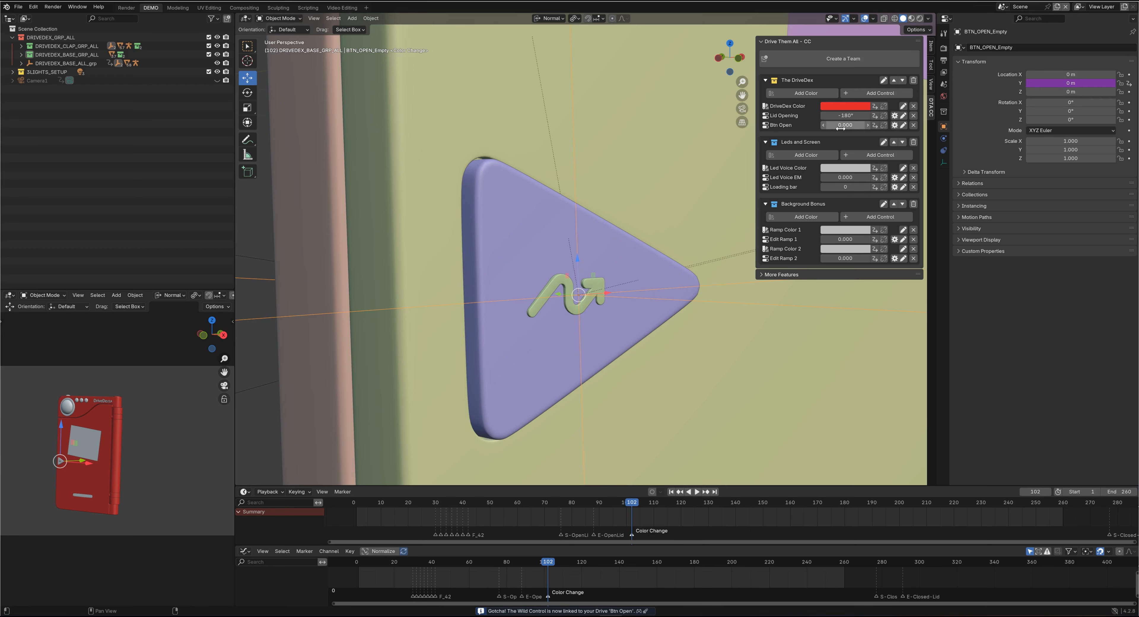
pyautogui.moveTo(840, 125)
pyautogui.mouseDown()
pyautogui.moveTo(863, 125)
pyautogui.moveTo(839, 125)
pyautogui.mouseUp()
# Edit the Btn Open control to the Distance subtype with a range of 0 to 0.0035 m, and leave it at 0 m.
pyautogui.click(903, 125)
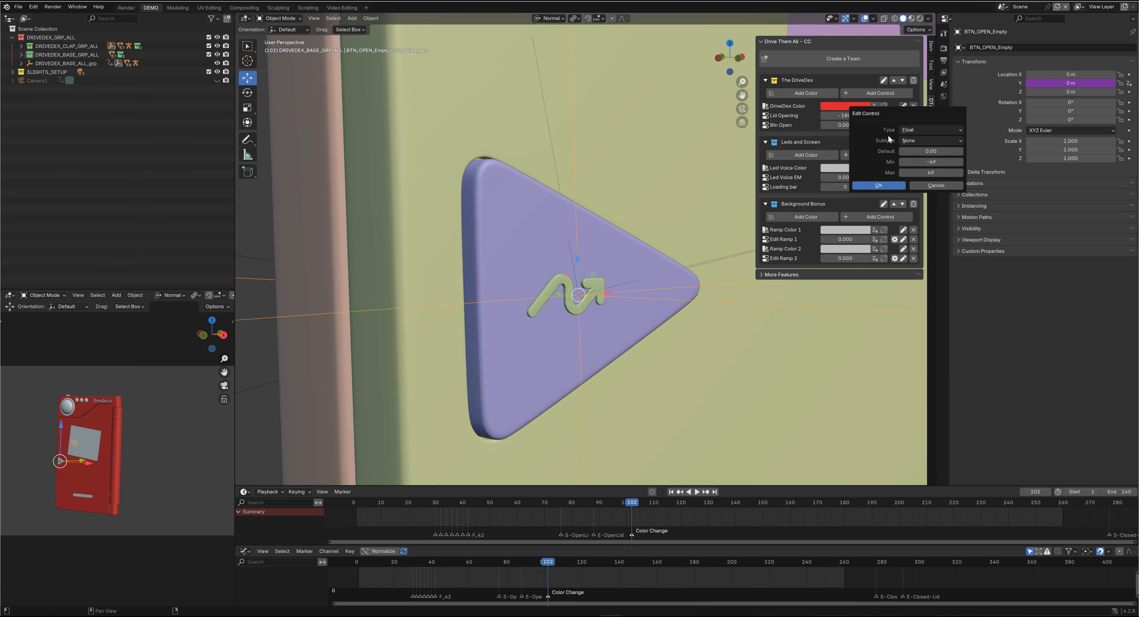
pyautogui.click(928, 141)
pyautogui.click(924, 154)
pyautogui.click(931, 161)
pyautogui.write('0.0')
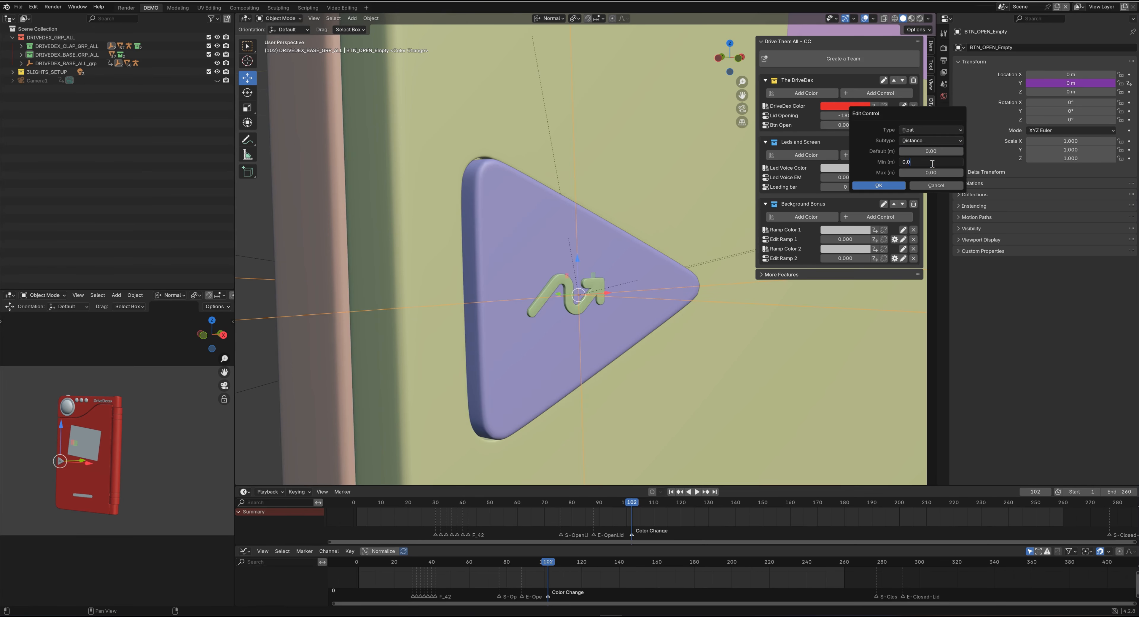
pyautogui.write('035')
pyautogui.press('Return')
pyautogui.press('Return')
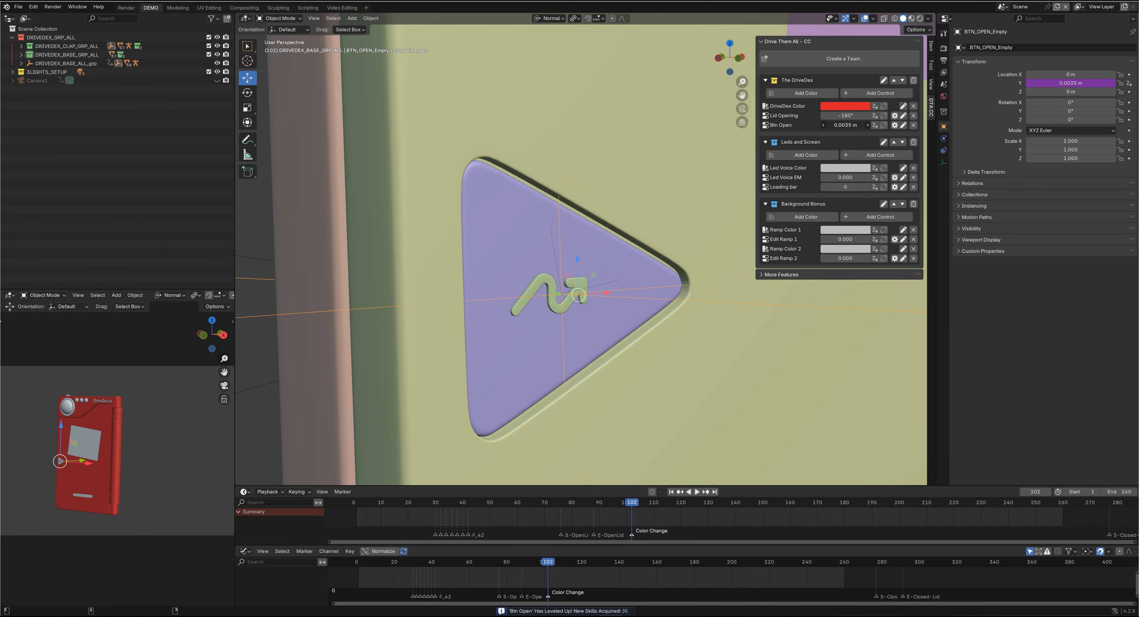
pyautogui.moveTo(845, 125)
pyautogui.mouseDown()
pyautogui.moveTo(862, 125)
pyautogui.moveTo(845, 125)
pyautogui.mouseUp()
# Set the Lid Opening control to 0° to open the lid and switch the viewport shading to display the materials.
pyautogui.scroll(-12, 681, 230)
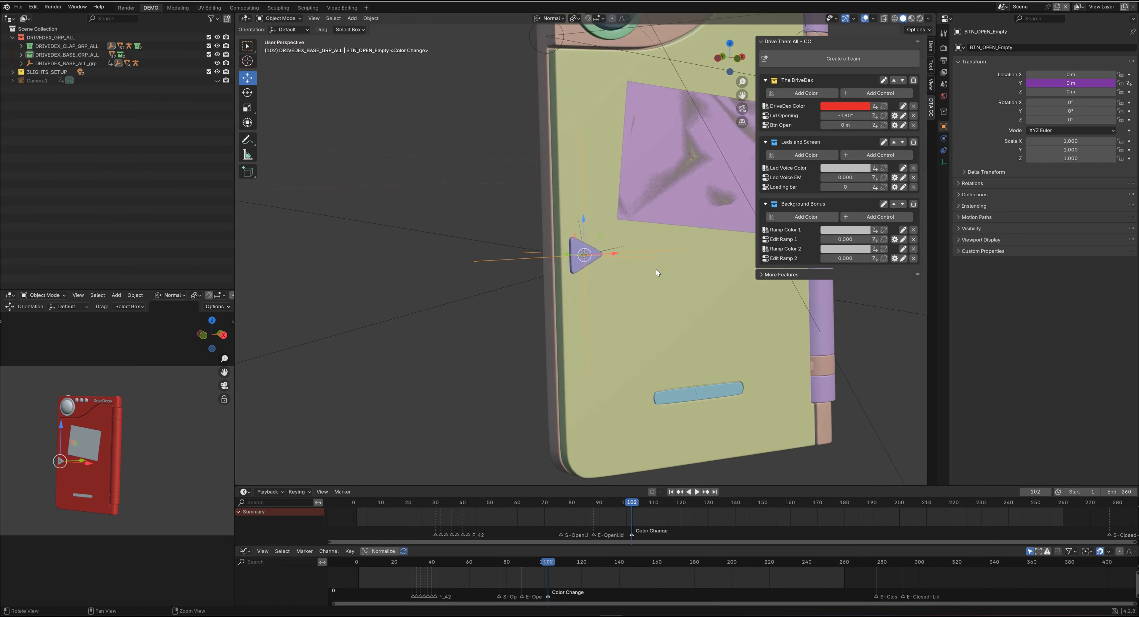
pyautogui.keyDown('shift'); pyautogui.moveTo(694, 240); pyautogui.dragTo(594, 264, button='middle'); pyautogui.keyUp('shift')
pyautogui.scroll(-2, 595, 264)
pyautogui.press('w')
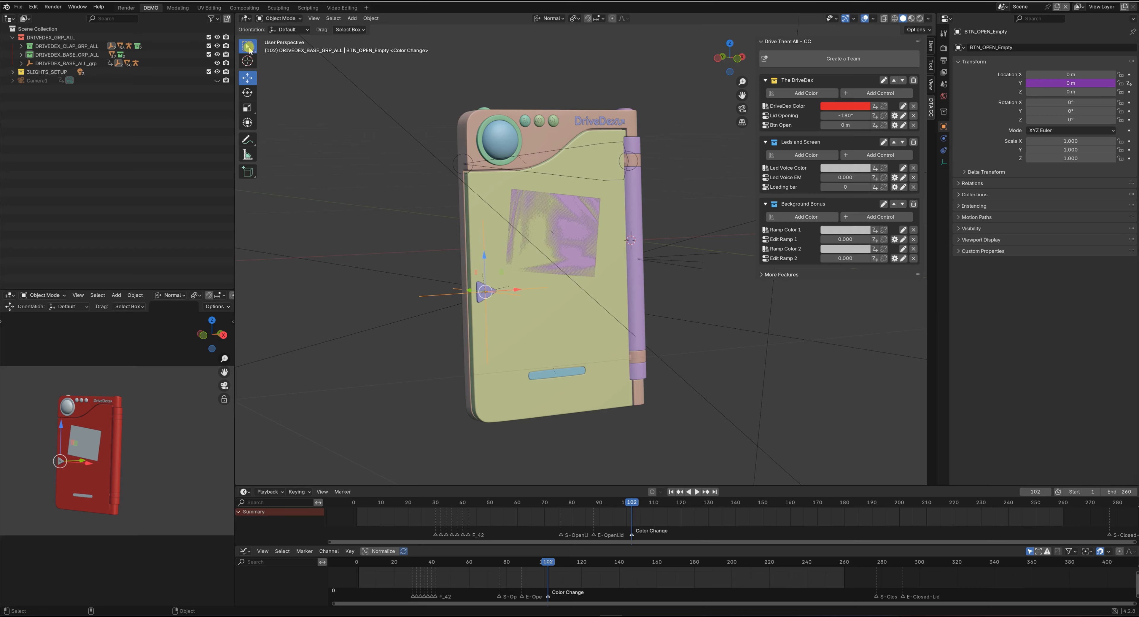
pyautogui.scroll(1, 747, 190)
pyautogui.moveTo(848, 116); pyautogui.dragTo(877, 116)
pyautogui.scroll(5, 726, 186)
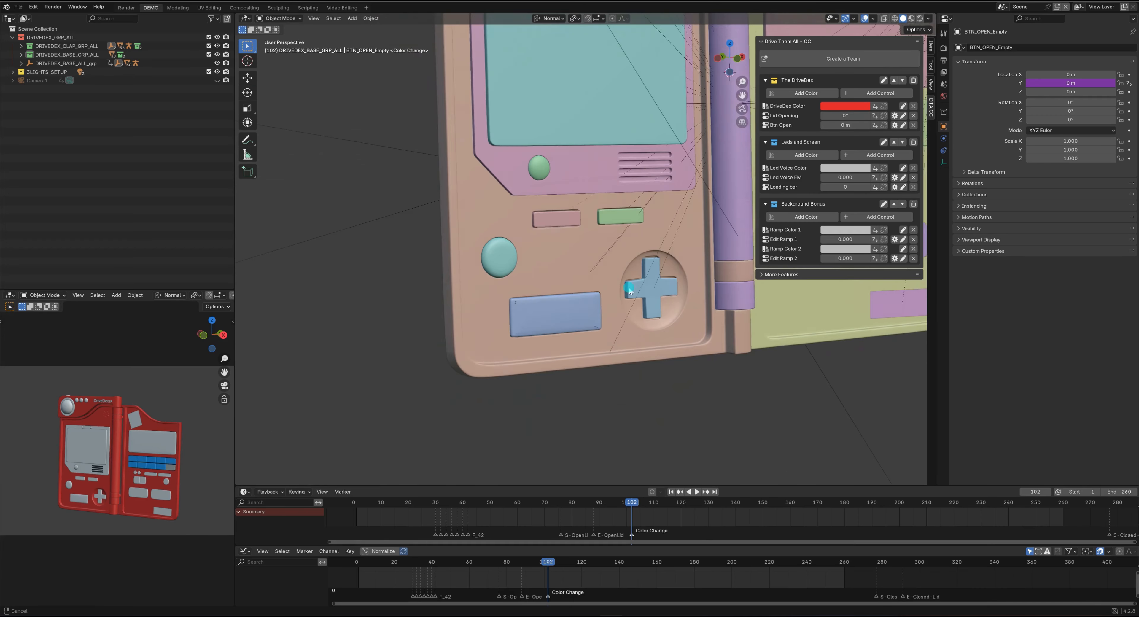
pyautogui.click(919, 21)
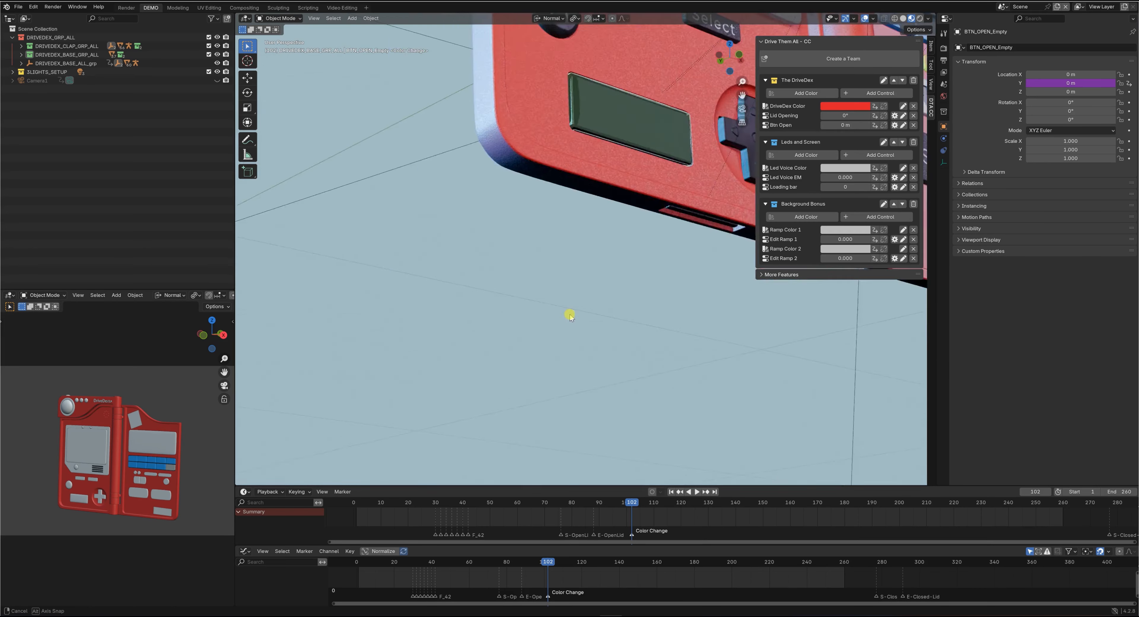
# Hide the dark power screen parts, DRIVEDEX_Screen_Base_Power and DRIVEDEX_Screen_Base_Power_Glass, to expose the loading display.
pyautogui.click(529, 316)
pyautogui.scroll(5, 529, 314)
pyautogui.keyDown('shift'); pyautogui.moveTo(508, 365); pyautogui.dragTo(586, 268, button='middle'); pyautogui.keyUp('shift')
pyautogui.press('h')
pyautogui.click(21, 55)
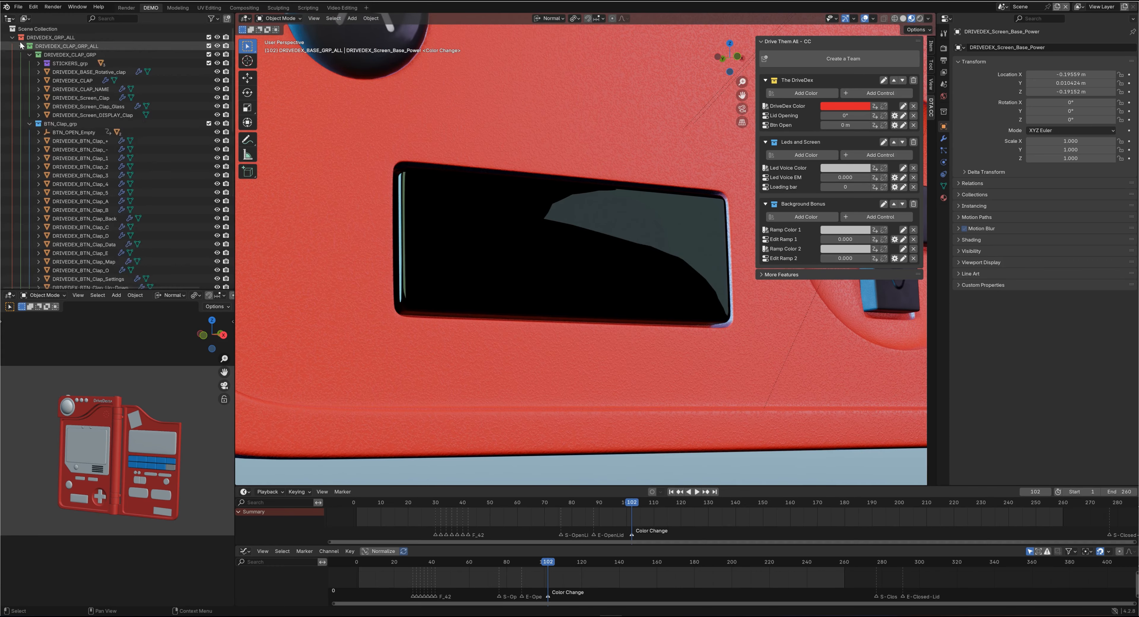
pyautogui.scroll(-10, 146, 186)
pyautogui.click(217, 194)
pyautogui.moveTo(561, 223); pyautogui.dragTo(555, 263, button='middle')
# Select the white loading bar object and set its Array modifier count to 1.
pyautogui.click(603, 193)
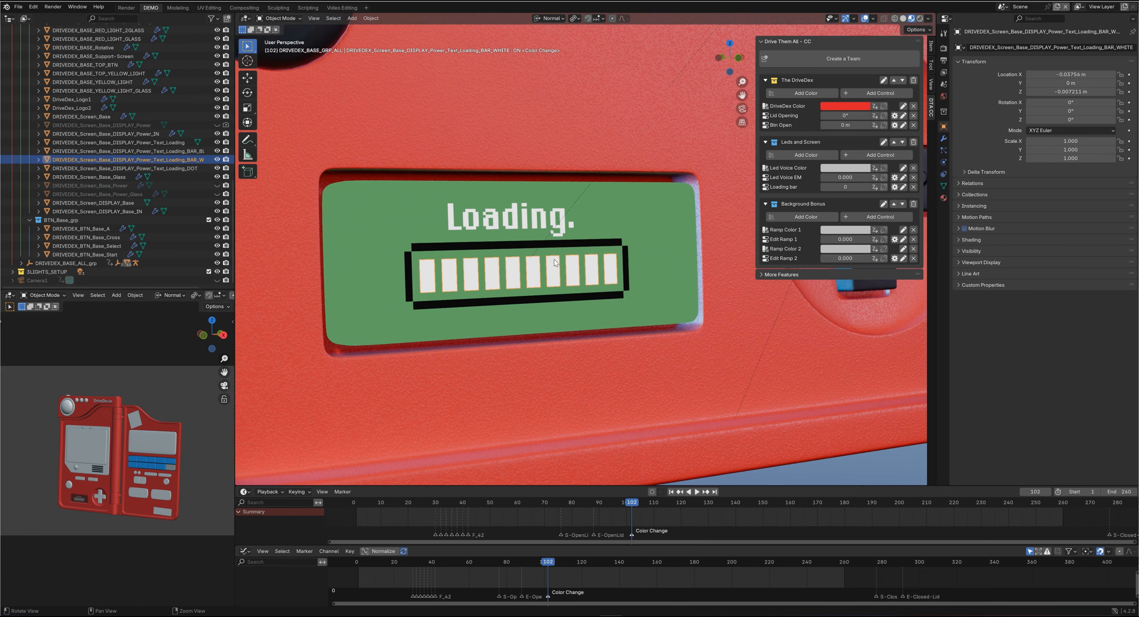
pyautogui.click(944, 138)
pyautogui.moveTo(1075, 85)
pyautogui.mouseDown()
pyautogui.moveTo(1087, 84)
pyautogui.moveTo(1069, 85)
pyautogui.mouseUp()
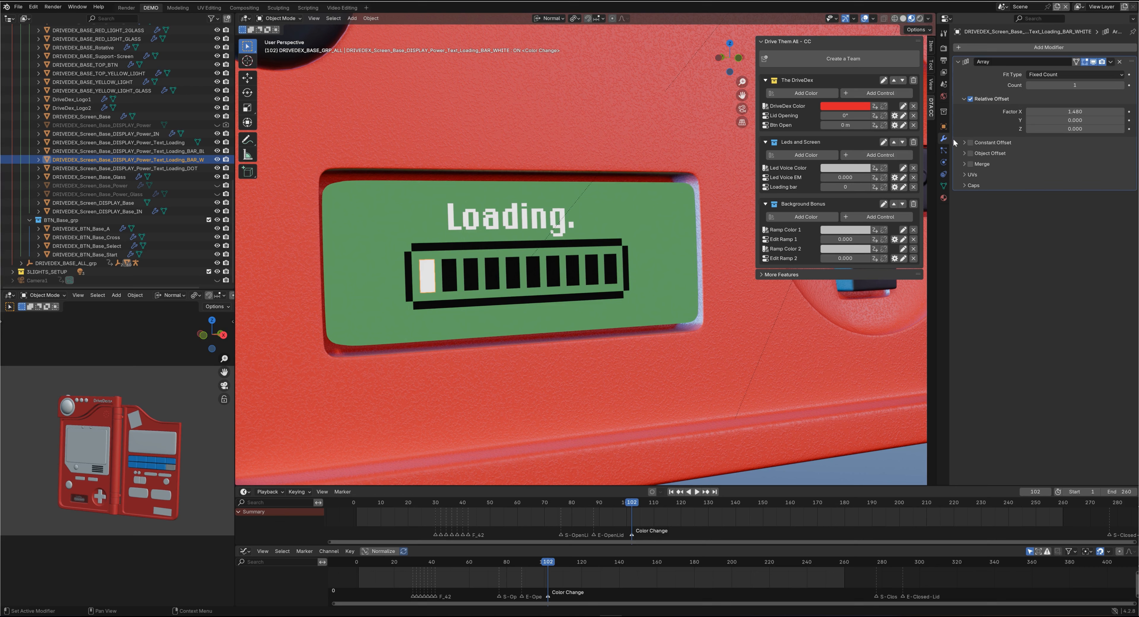
# Try the white loading bar's ON shape key at 1, and set its value to 0.
pyautogui.click(944, 186)
pyautogui.moveTo(1075, 191); pyautogui.dragTo(1123, 194)
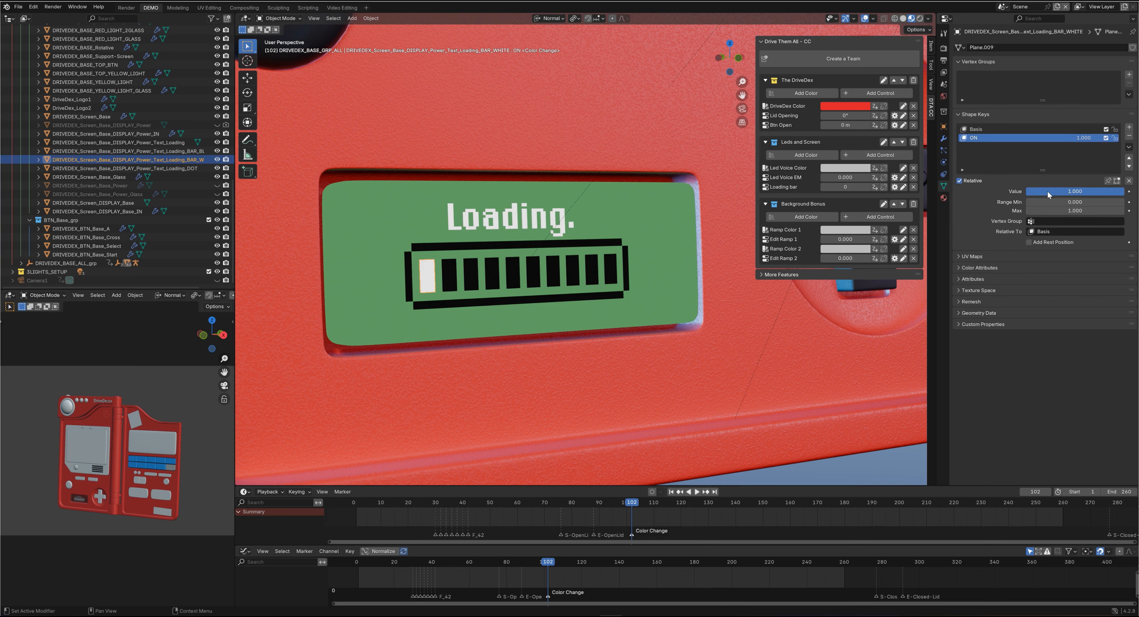
pyautogui.click(1048, 193)
pyautogui.write('0')
pyautogui.press('Return')
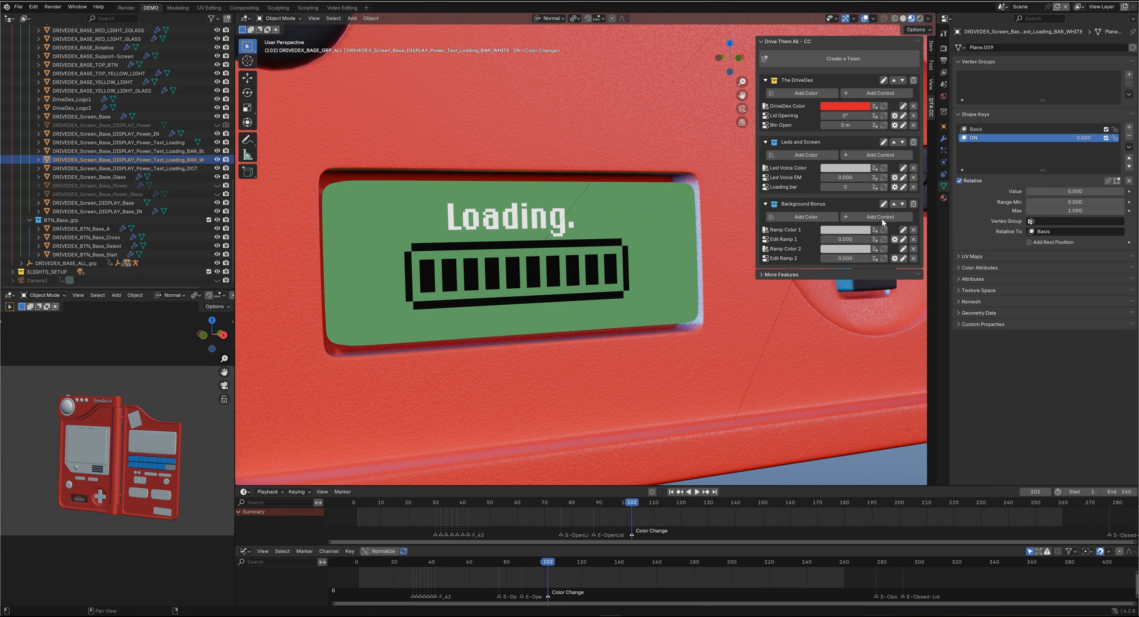
# Link the value of the white bar's ON shape key to the Loading bar control.
pyautogui.rightClick(1047, 189)
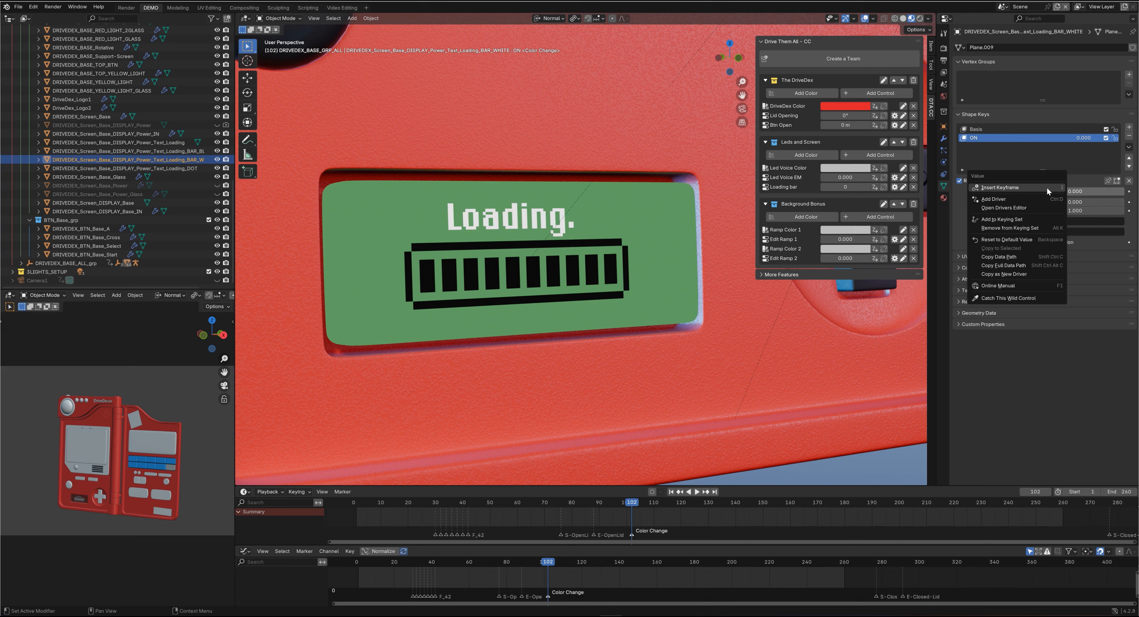
pyautogui.click(1008, 297)
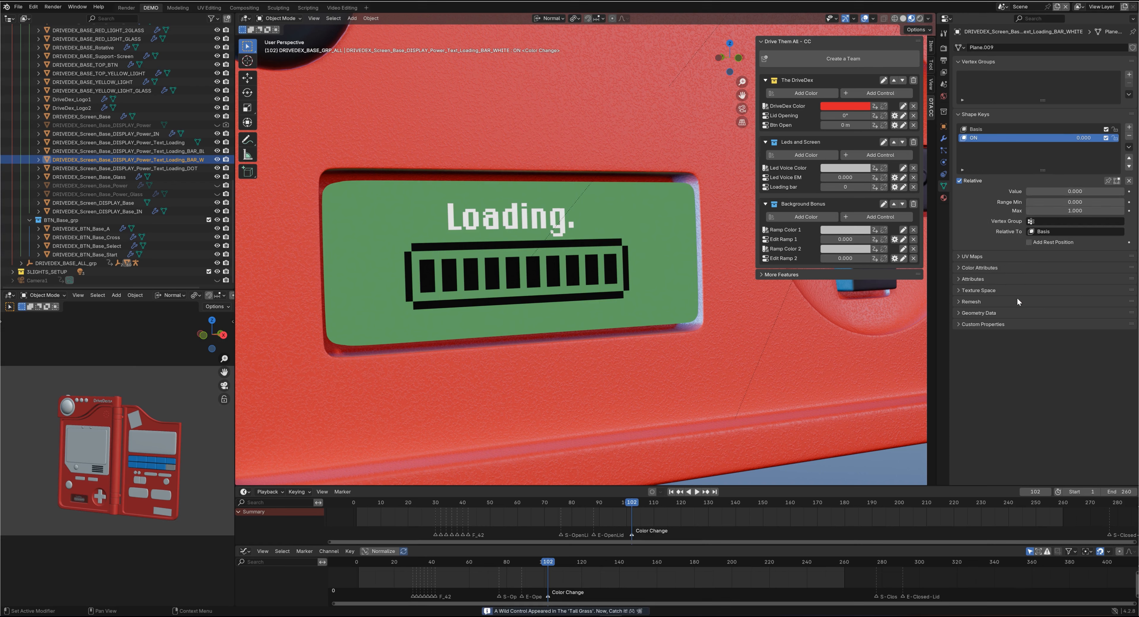
pyautogui.click(875, 186)
# Link the white bar's Array count to the same Loading bar control and try the control.
pyautogui.click(943, 139)
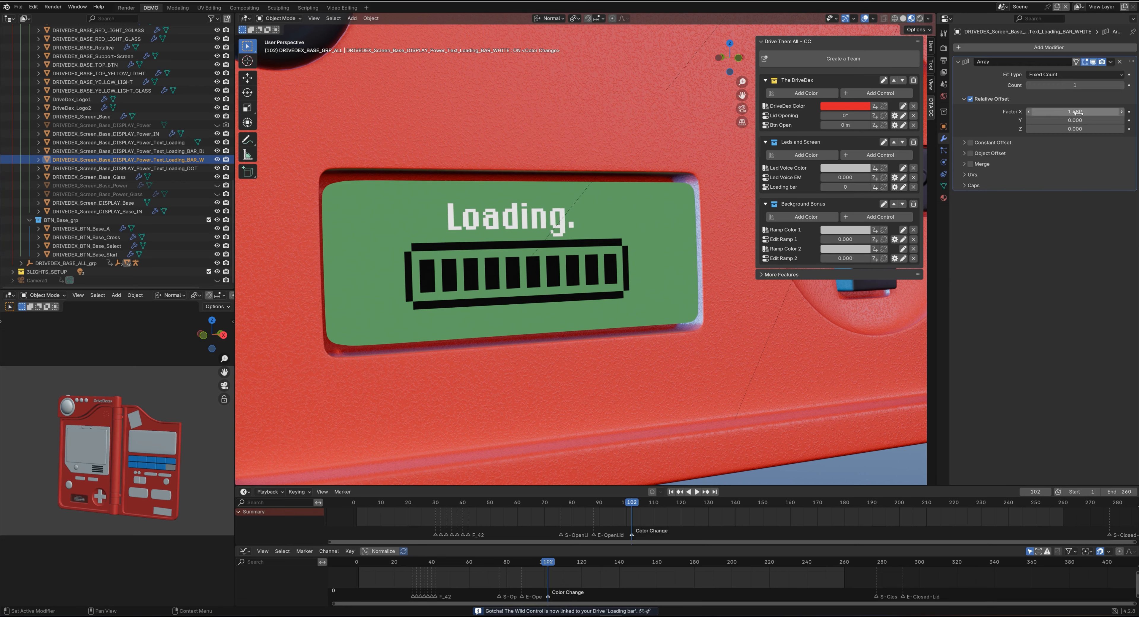
pyautogui.rightClick(1035, 86)
pyautogui.click(1032, 196)
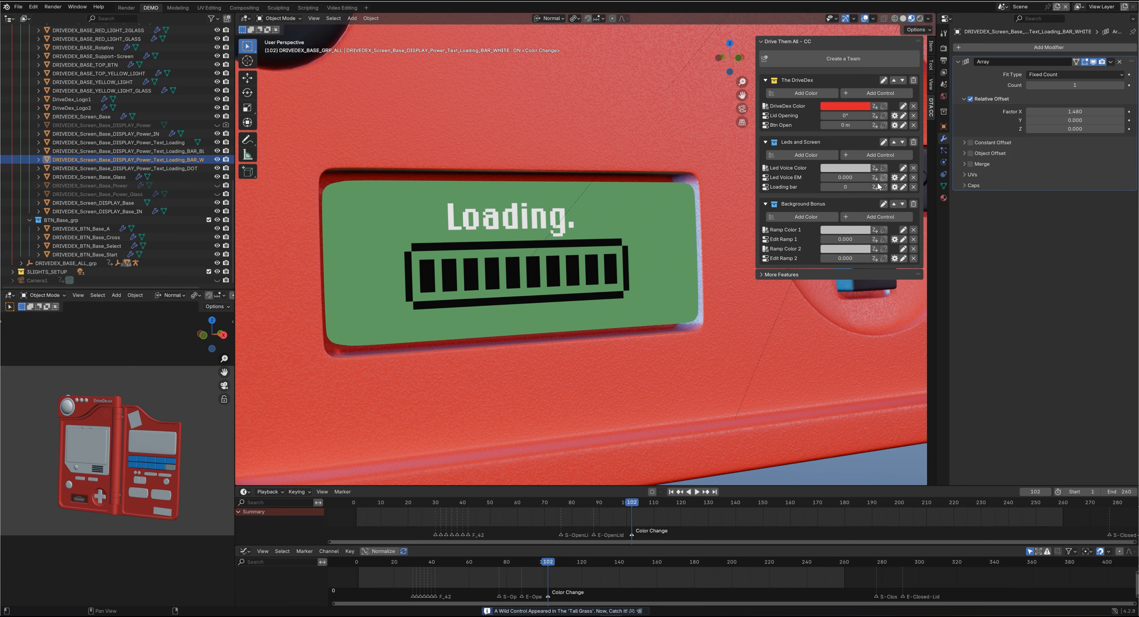
pyautogui.click(874, 187)
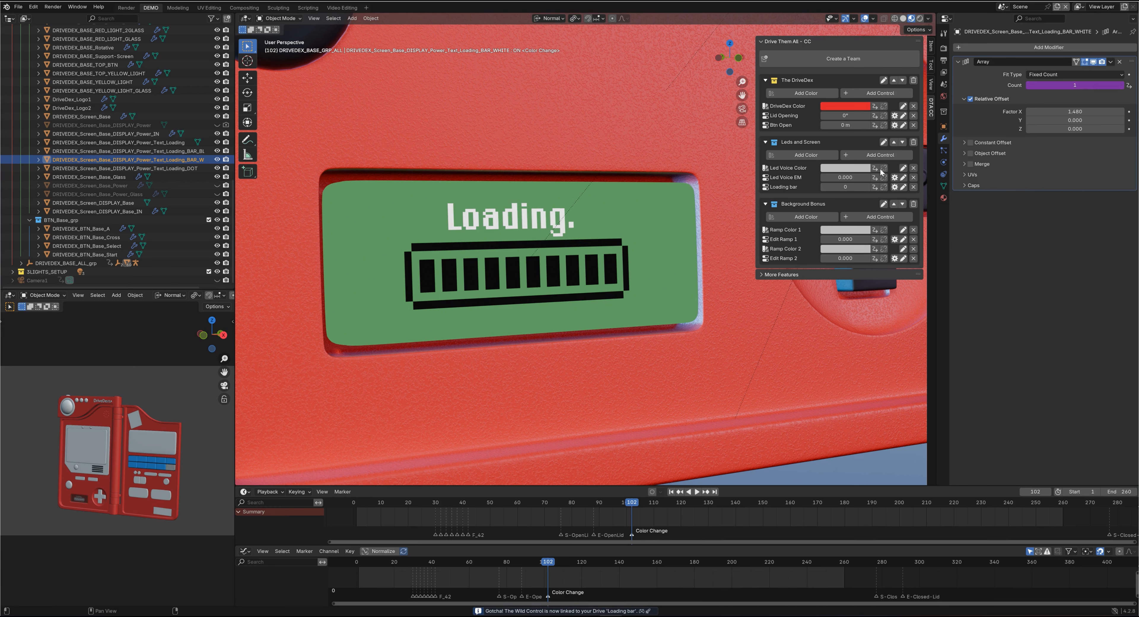
pyautogui.moveTo(845, 187); pyautogui.dragTo(869, 195)
# Edit the Loading bar control to a minimum of 0 and a maximum of 10.
pyautogui.click(892, 185)
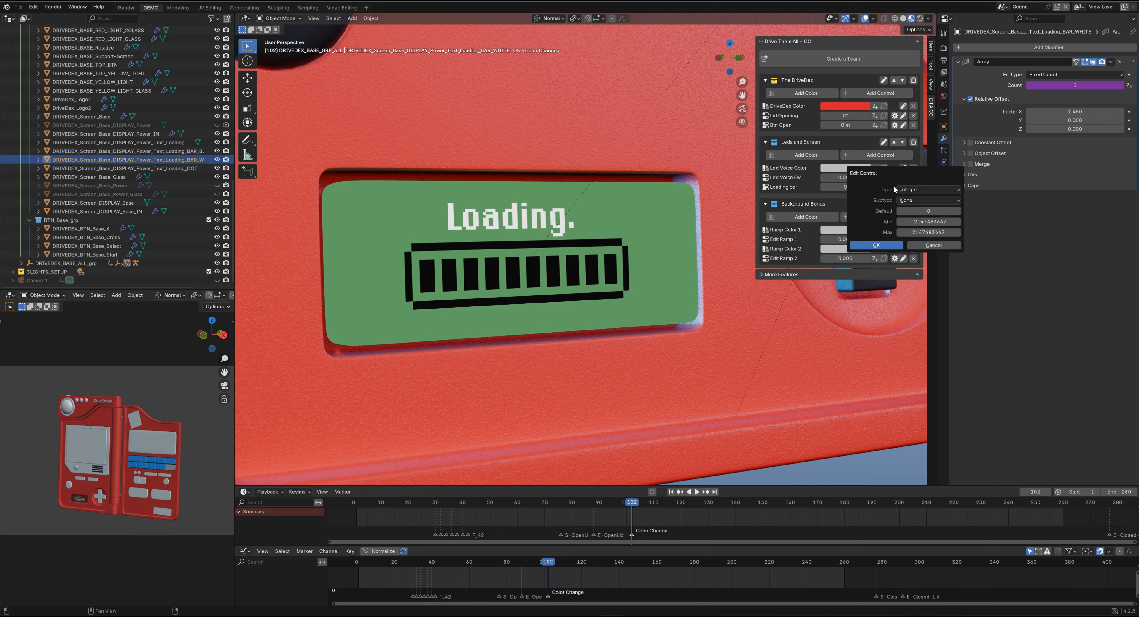
pyautogui.click(924, 231)
pyautogui.write('10')
pyautogui.click(918, 222)
pyautogui.write('0')
pyautogui.press('Return')
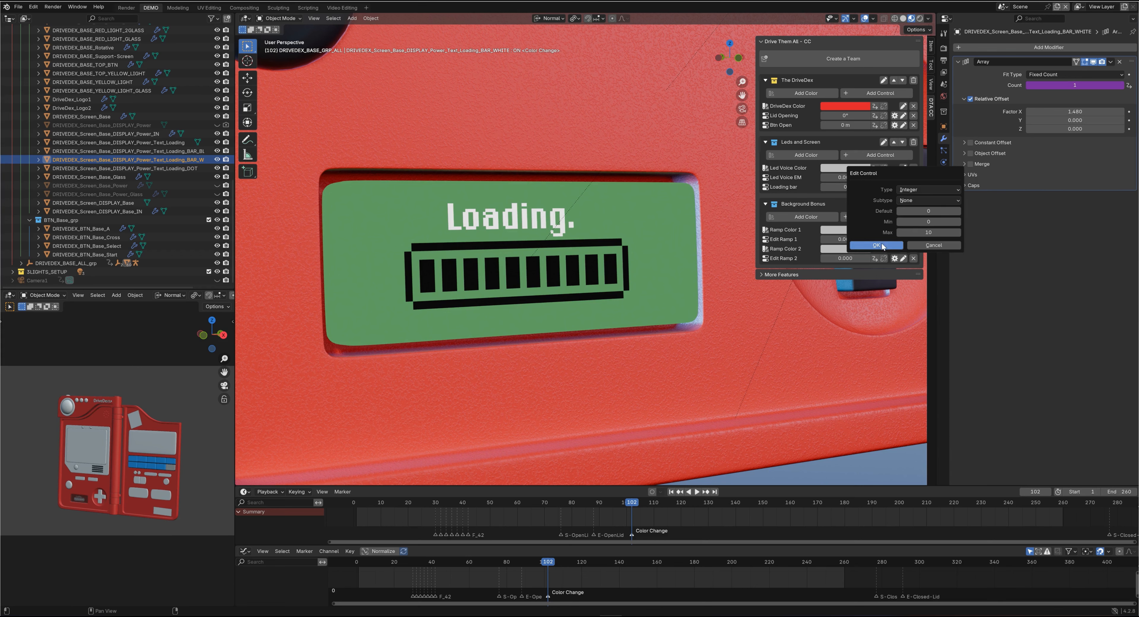
pyautogui.click(882, 244)
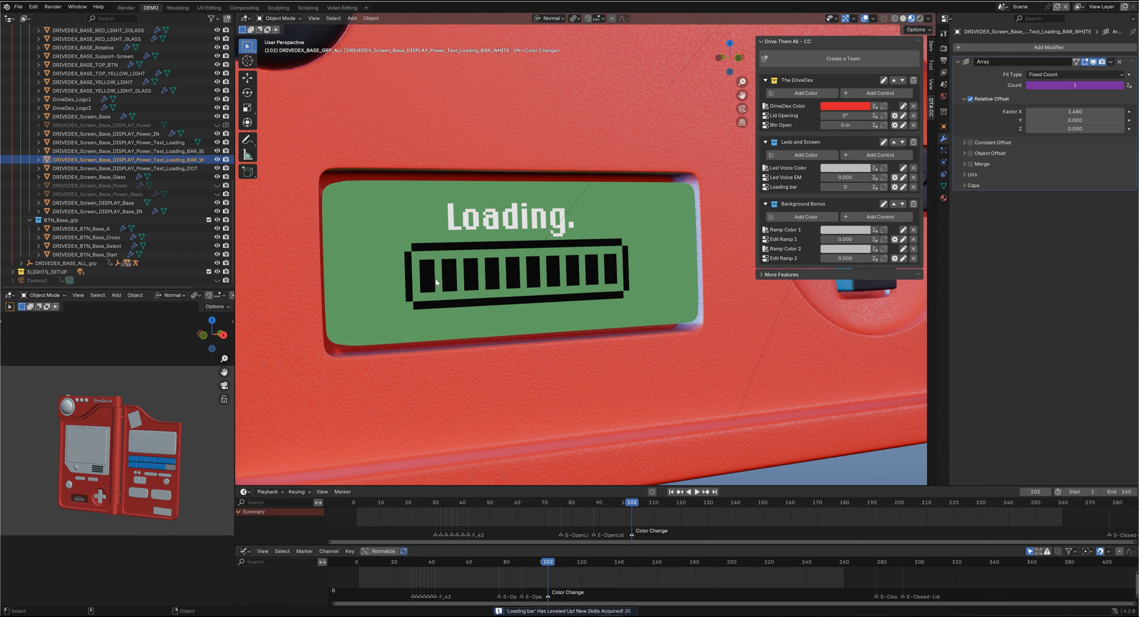
# Try the Loading bar control up to 10, and set it to 7.
pyautogui.moveTo(842, 184); pyautogui.dragTo(867, 187)
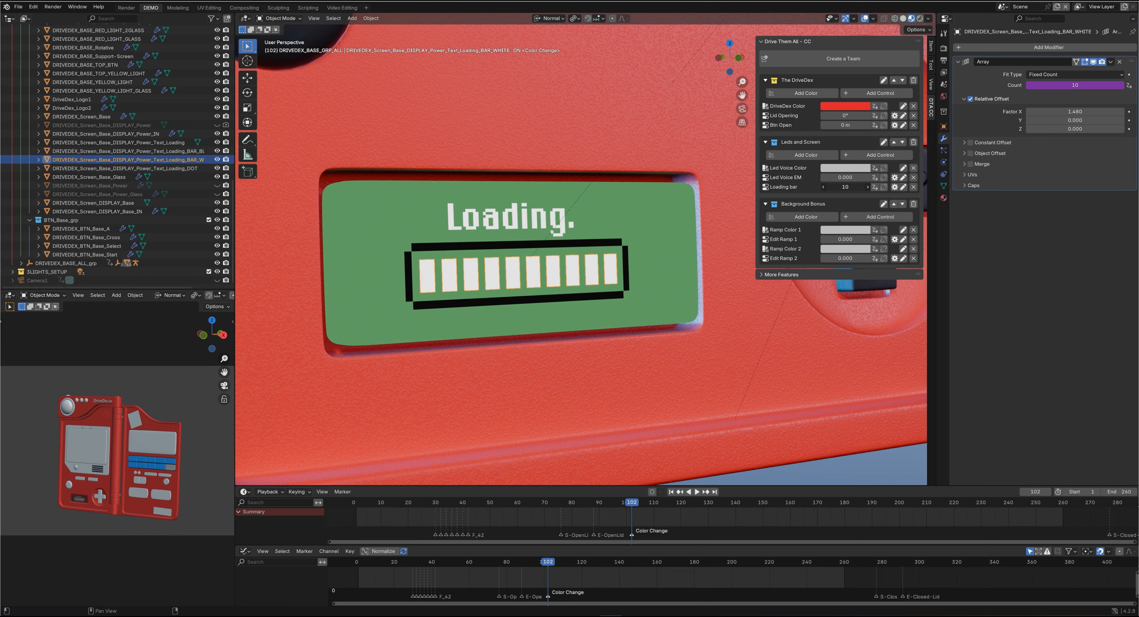
pyautogui.click(843, 187)
pyautogui.write('7')
pyautogui.press('Return')
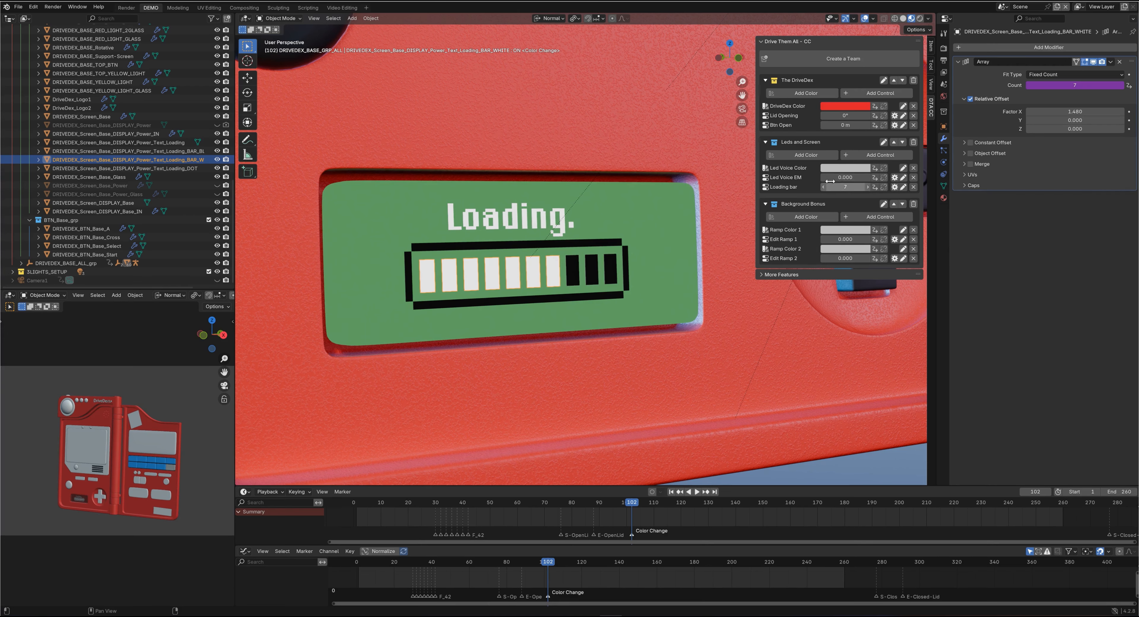
# Select the dot after the Loading text and raise its Array modifier count to 2.
pyautogui.moveTo(729, 217); pyautogui.dragTo(716, 206, button='middle')
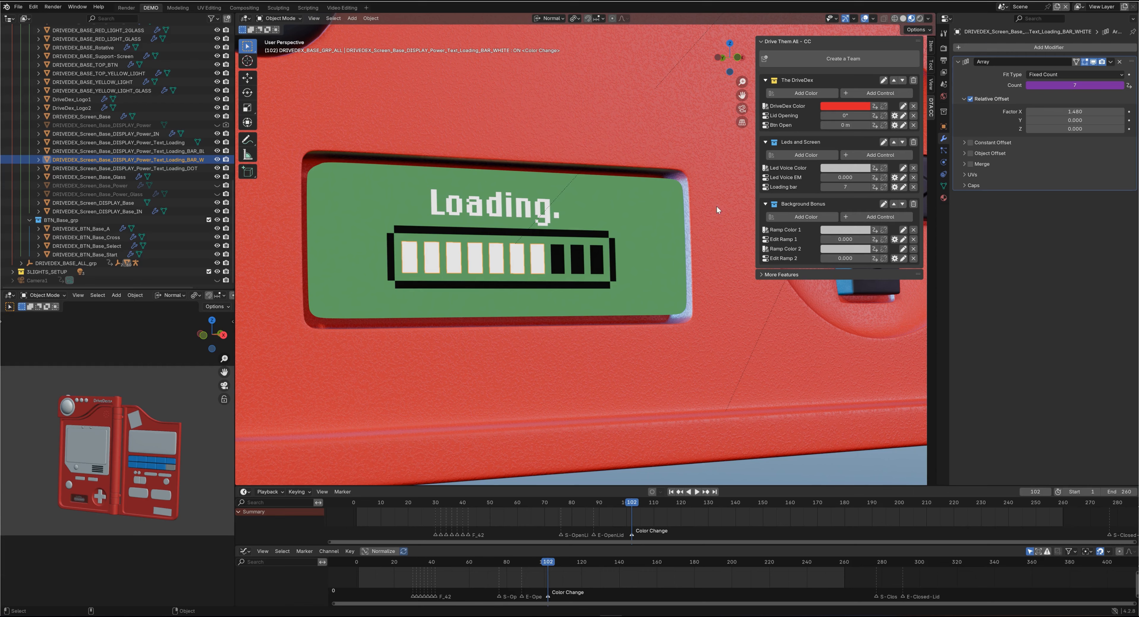
pyautogui.click(559, 214)
pyautogui.click(1122, 86)
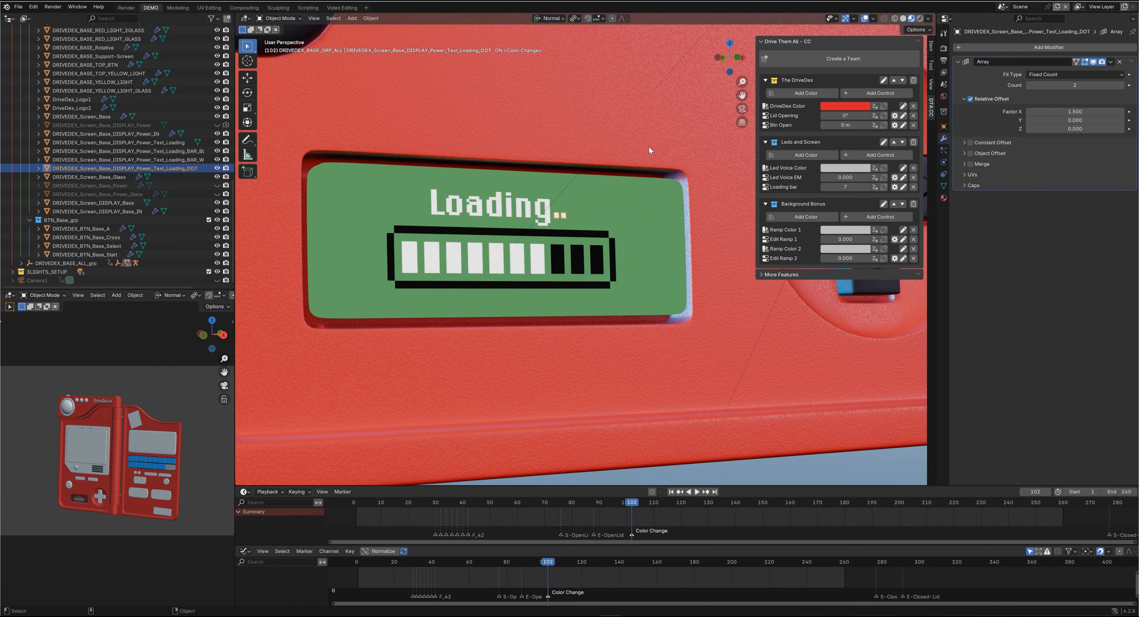
# Select the DRIVEDEX_BASE_AUDIO-BULLE_GLASS dome over the blue voice light and hide it.
pyautogui.keyDown('alt'); pyautogui.moveTo(648, 147); pyautogui.dragTo(600, 113, button='right'); pyautogui.keyUp('alt')
pyautogui.keyDown('alt'); pyautogui.moveTo(590, 115); pyautogui.dragTo(600, 296, button='middle'); pyautogui.keyUp('alt')
pyautogui.keyDown('alt'); pyautogui.moveTo(561, 49); pyautogui.dragTo(567, 229, button='middle'); pyautogui.keyUp('alt')
pyautogui.keyDown('alt'); pyautogui.moveTo(475, 29); pyautogui.dragTo(473, 218, button='middle'); pyautogui.keyUp('alt')
pyautogui.click(473, 218)
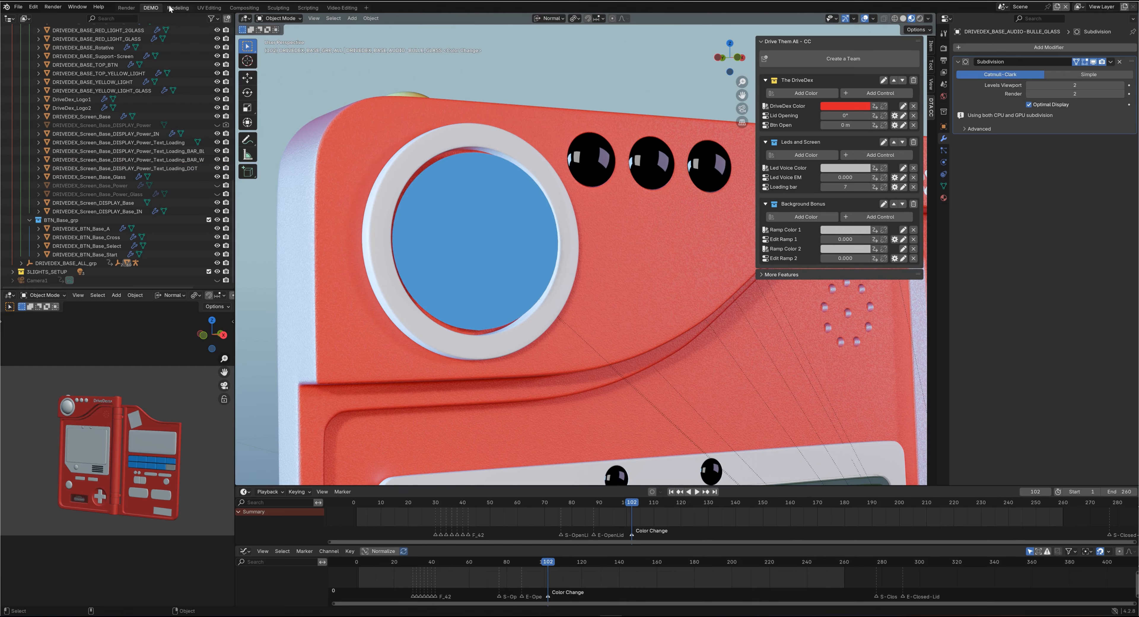
# Switch to the Render workspace and select DRIVEDEX_BASE_AUDIO-BULLE to bring up its Blue Light material's Emission node.
pyautogui.click(126, 7)
pyautogui.click(758, 274)
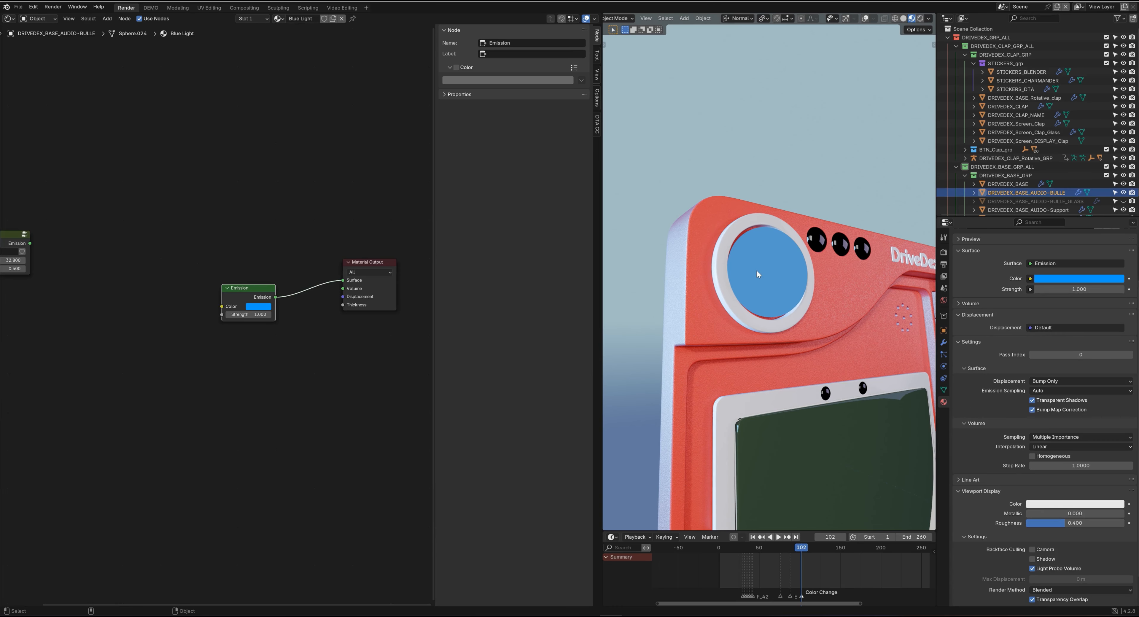
pyautogui.moveTo(288, 344); pyautogui.dragTo(211, 323, button='middle')
pyautogui.scroll(3, 217, 327)
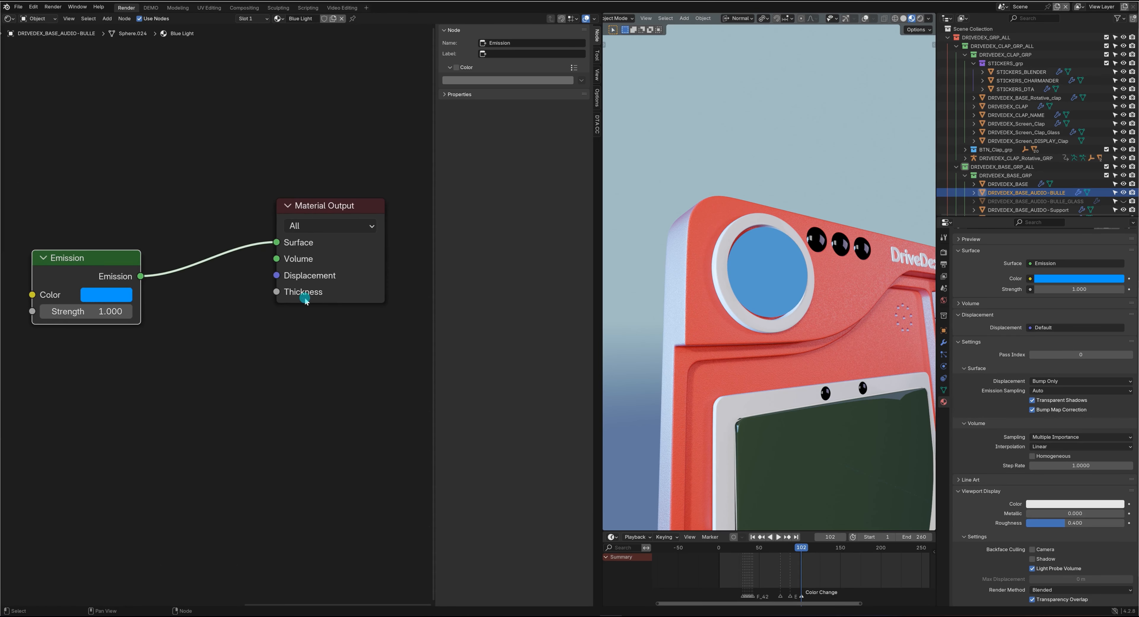
# Widen the Drive Them All controls and link the Blue Light material's Emission color to the Led Voice Color control.
pyautogui.moveTo(758, 283)
pyautogui.mouseDown(button='middle')
pyautogui.moveTo(784, 292)
pyautogui.moveTo(757, 285)
pyautogui.mouseUp(button='middle')
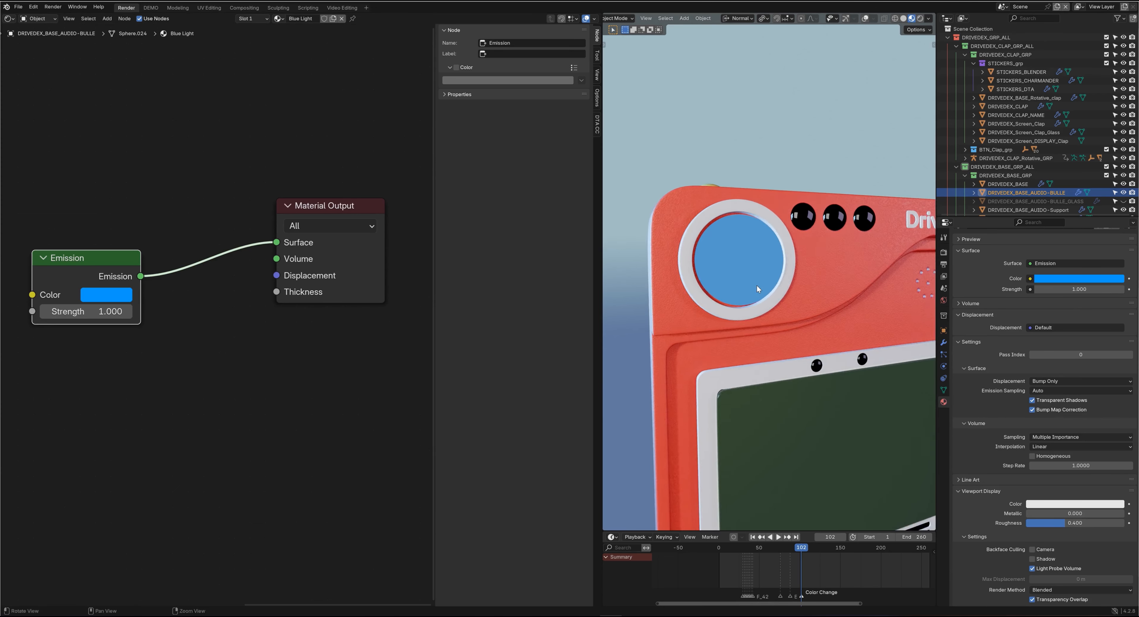
pyautogui.click(596, 125)
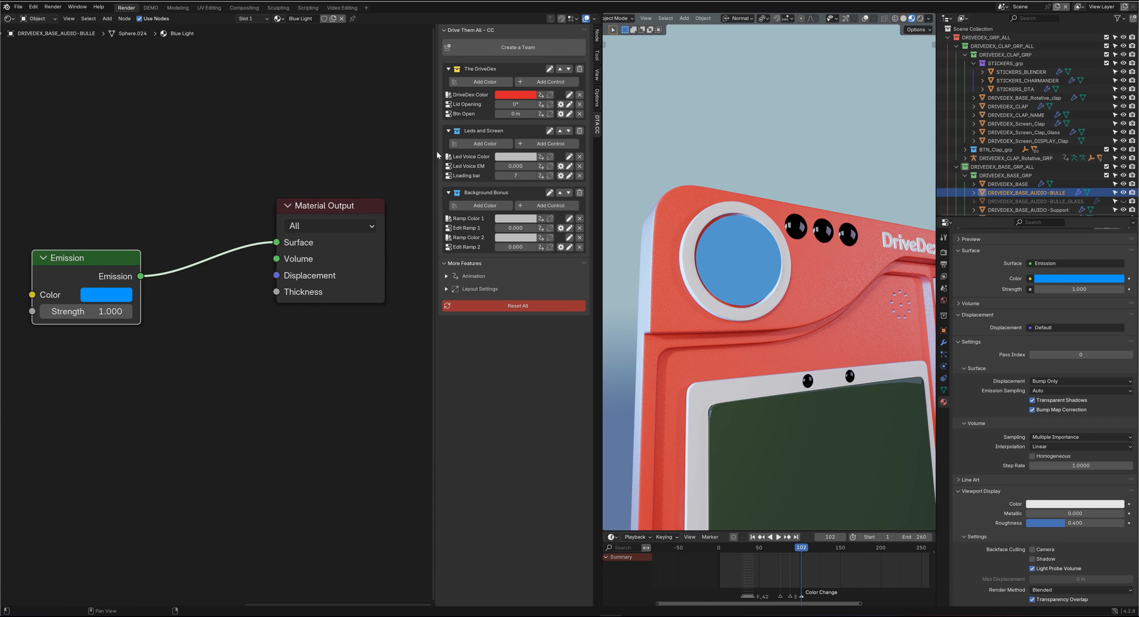
pyautogui.moveTo(435, 152); pyautogui.dragTo(225, 157)
pyautogui.moveTo(145, 363); pyautogui.dragTo(221, 363, button='middle')
pyautogui.moveTo(221, 364); pyautogui.dragTo(322, 369)
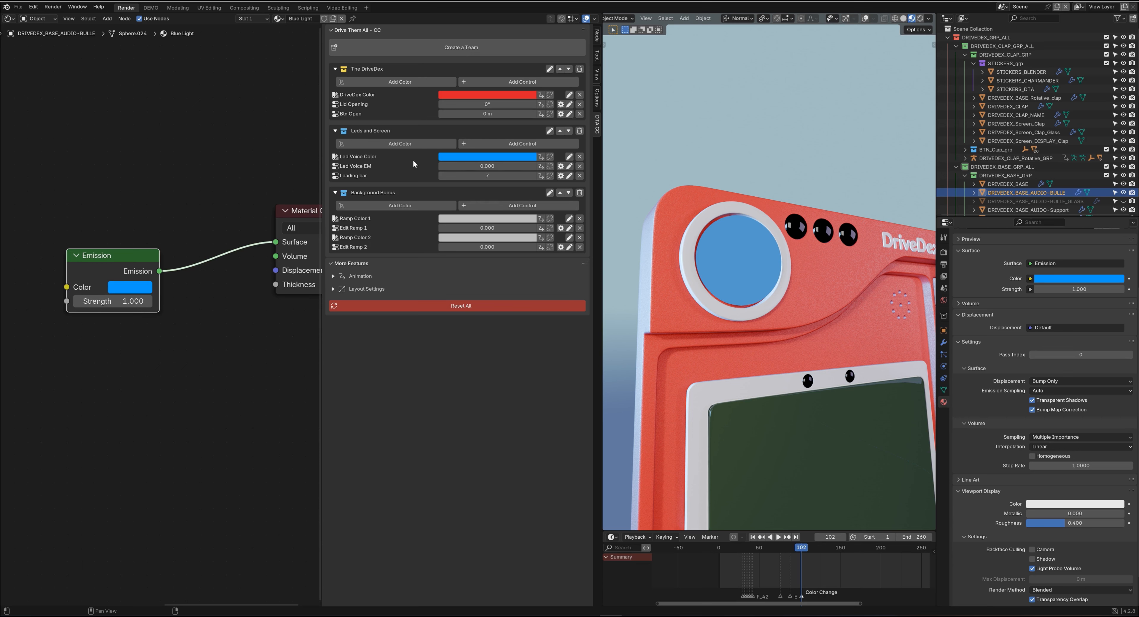
pyautogui.rightClick(148, 292)
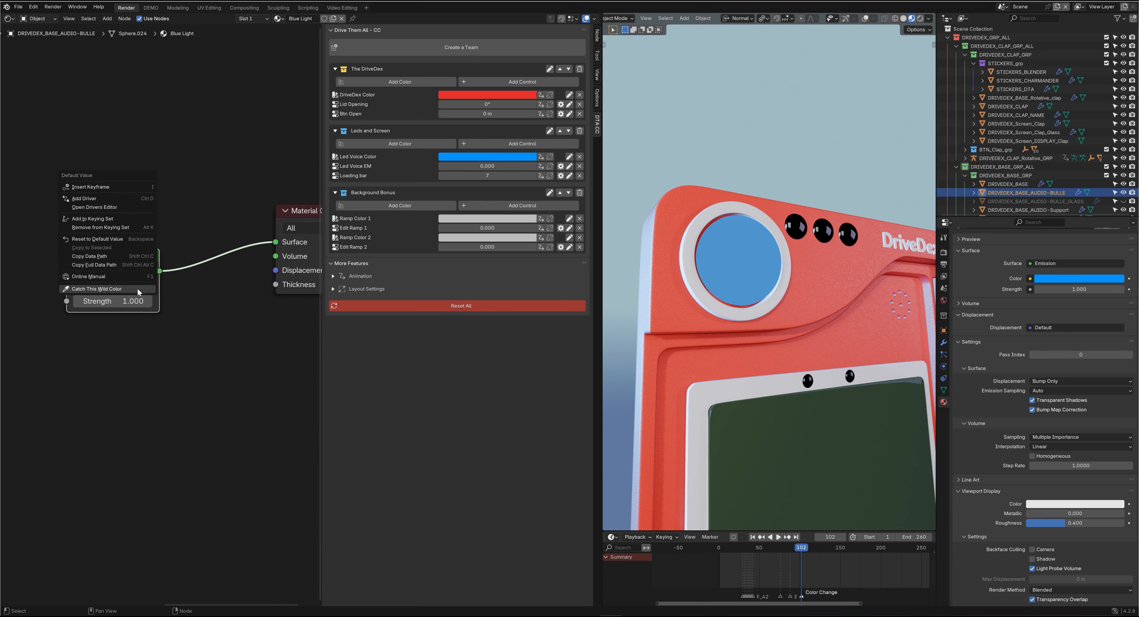
pyautogui.click(120, 289)
pyautogui.click(540, 158)
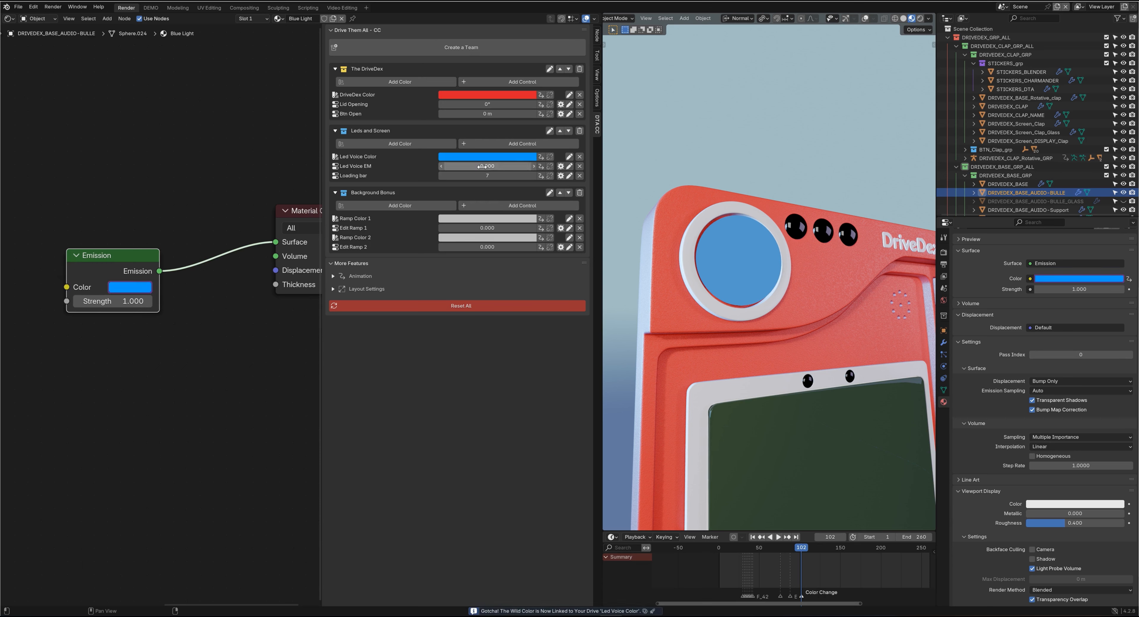
# Try another hue on the Led Voice Color control to test its link to the voice light.
pyautogui.click(130, 287)
pyautogui.click(494, 157)
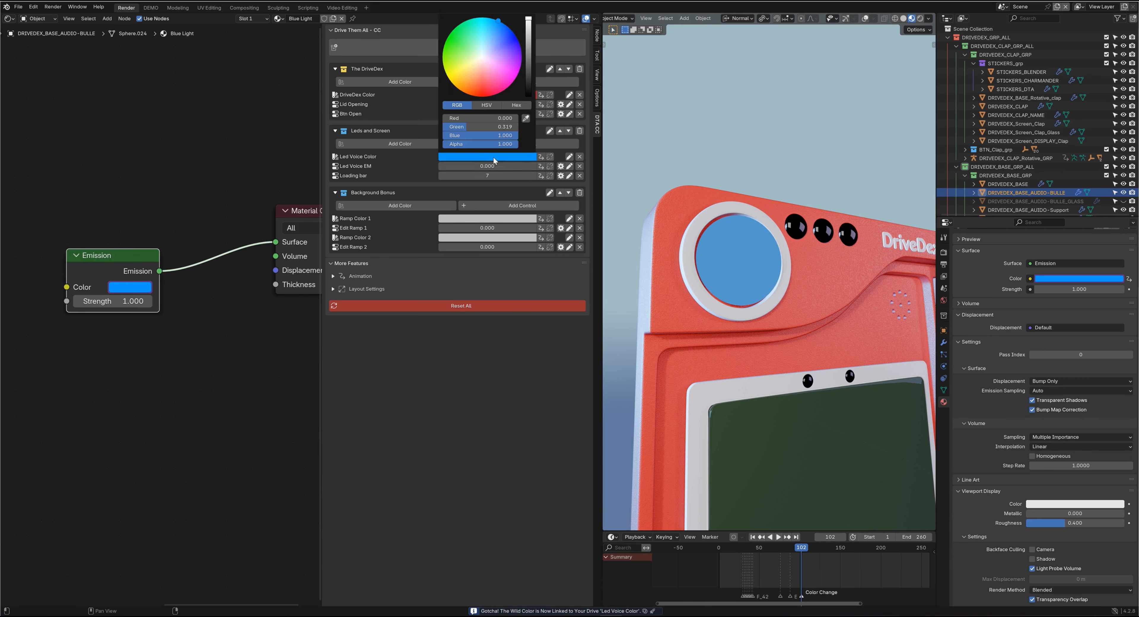
pyautogui.moveTo(499, 82); pyautogui.dragTo(466, 94)
pyautogui.rightClick(467, 94)
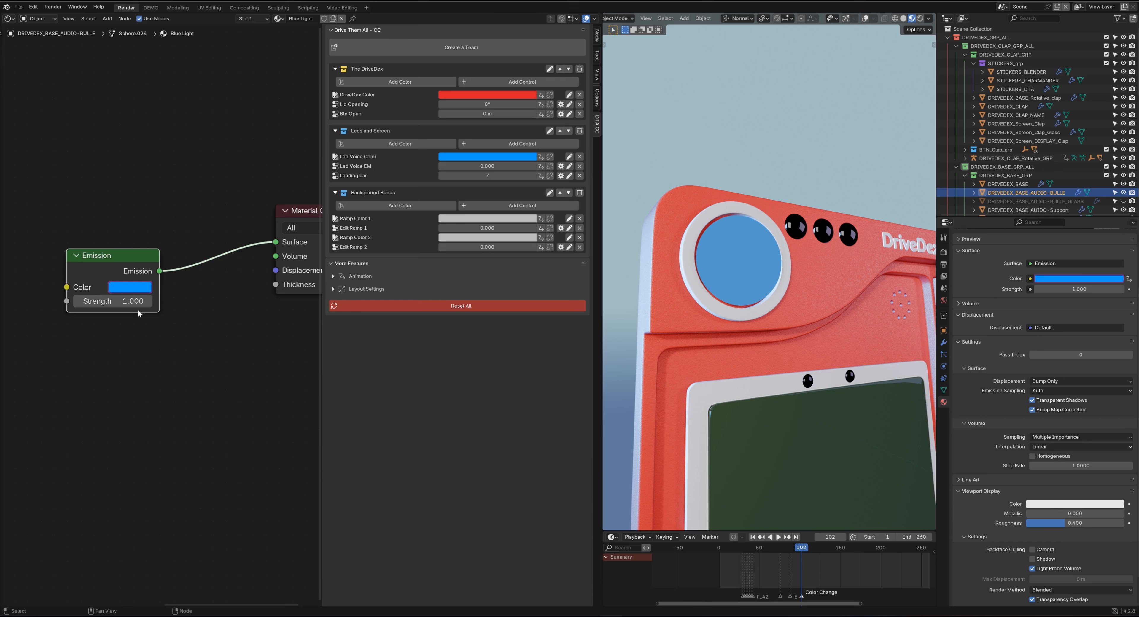
# Link the Blue Light material's Emission strength to the Led Voice EM control and try the control.
pyautogui.rightClick(113, 301)
pyautogui.click(113, 301)
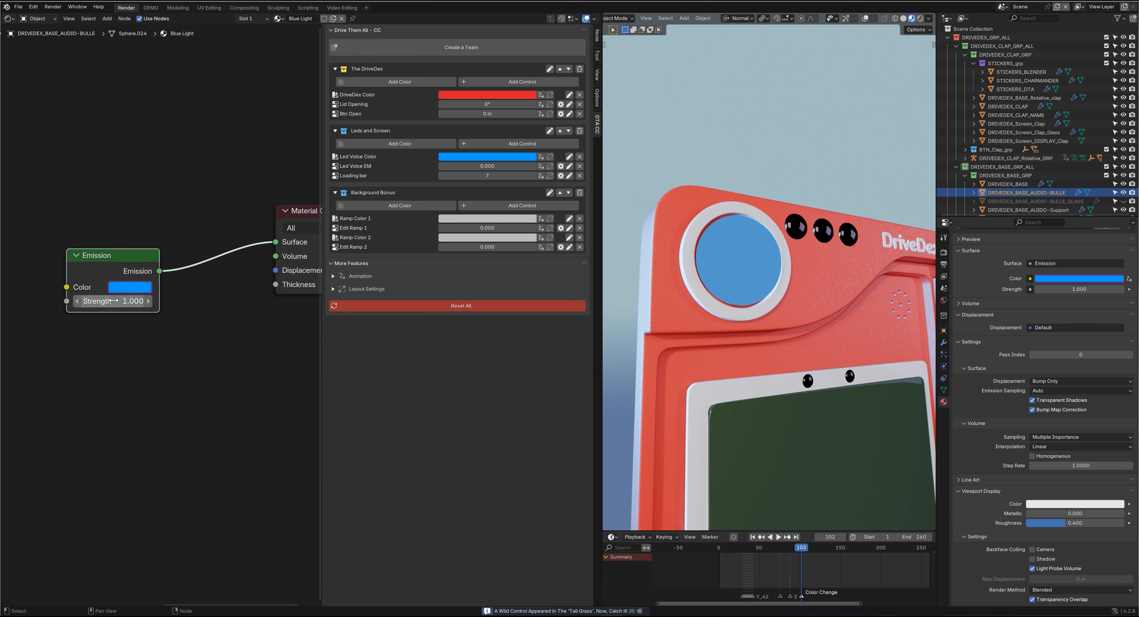
pyautogui.click(539, 167)
pyautogui.moveTo(486, 167)
pyautogui.mouseDown()
pyautogui.moveTo(519, 167)
pyautogui.moveTo(485, 168)
pyautogui.mouseUp()
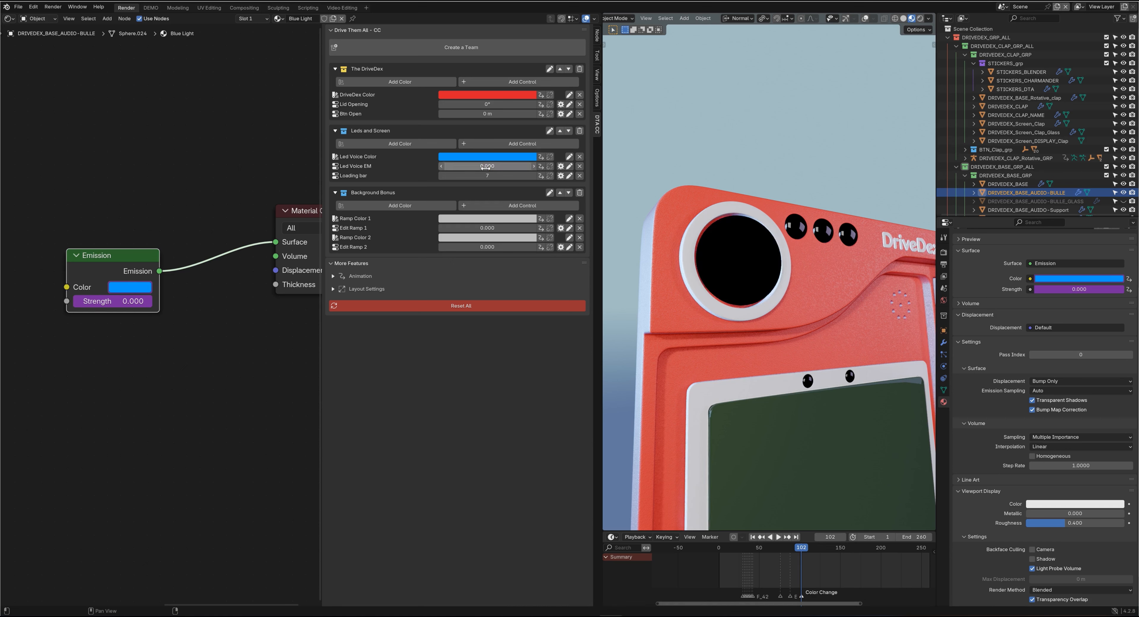
# Change the Led Voice EM control's subtype to Percentage and set its value to 1.
pyautogui.click(560, 167)
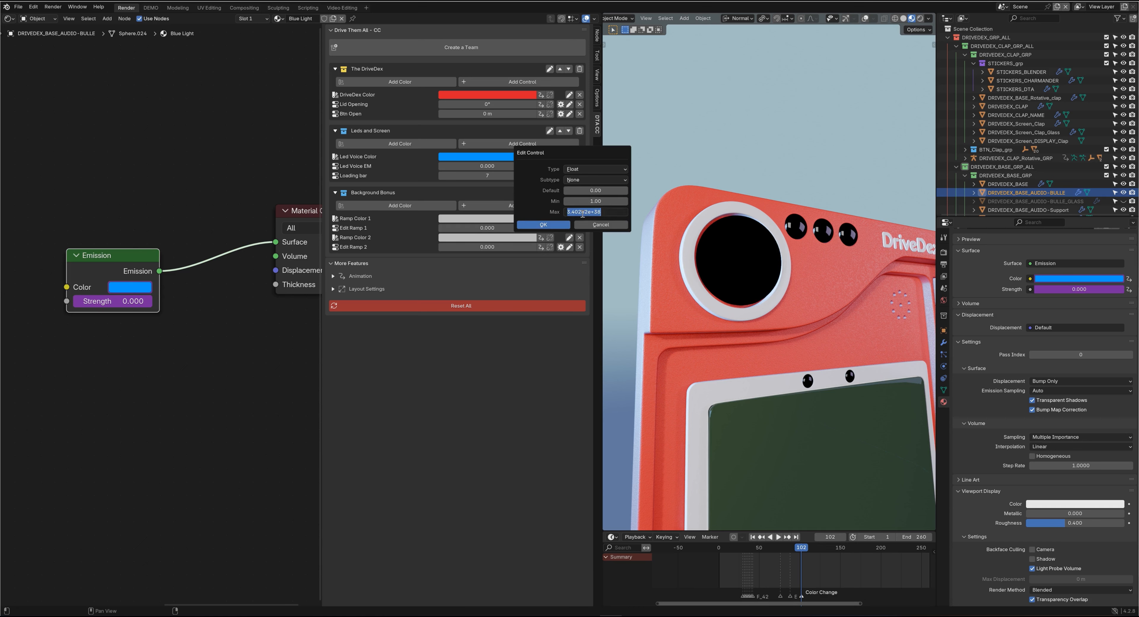
pyautogui.click(585, 180)
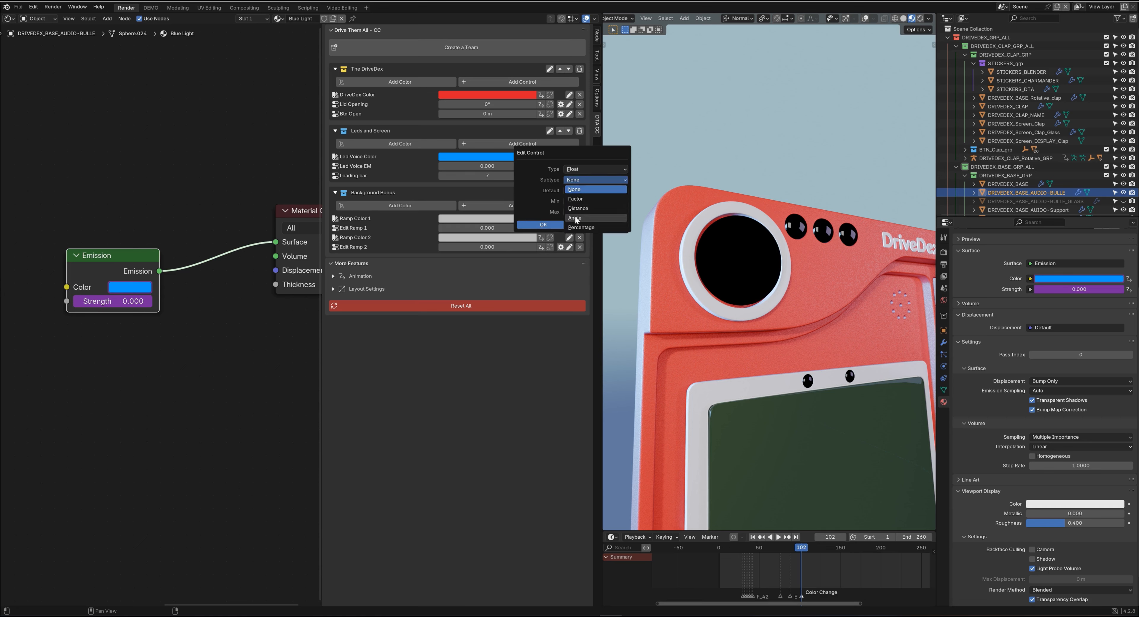
pyautogui.click(577, 228)
pyautogui.click(536, 226)
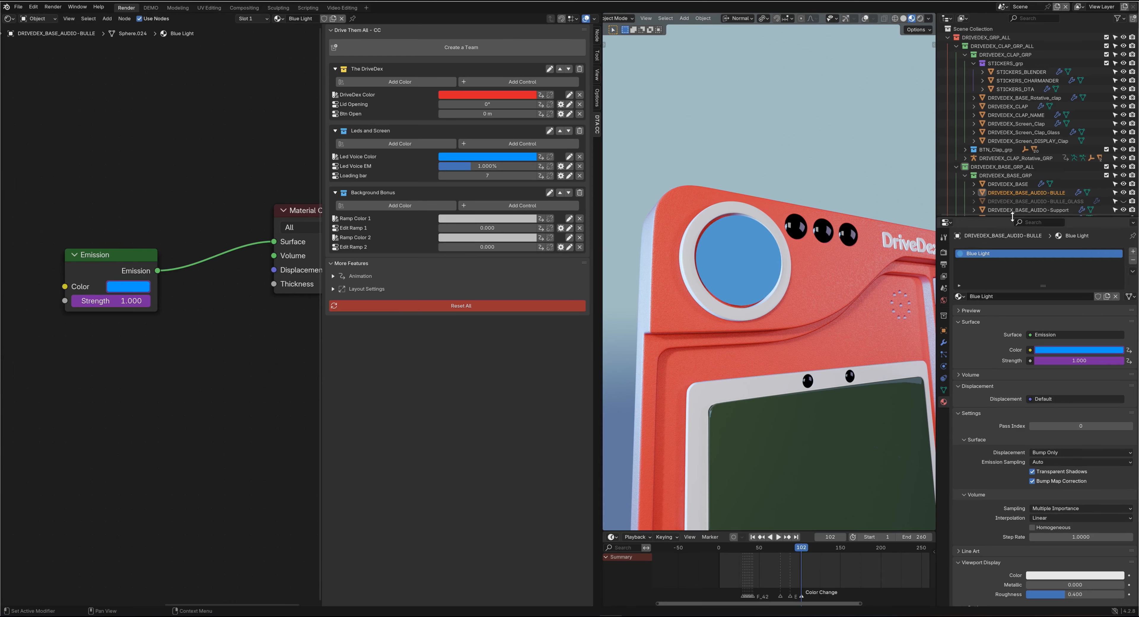
# Unhide the DRIVEDEX_BASE_AUDIO-BULLE_GLASS dome over the voice light and bring the whole DriveDex into view.
pyautogui.click(1122, 202)
pyautogui.scroll(-4, 787, 331)
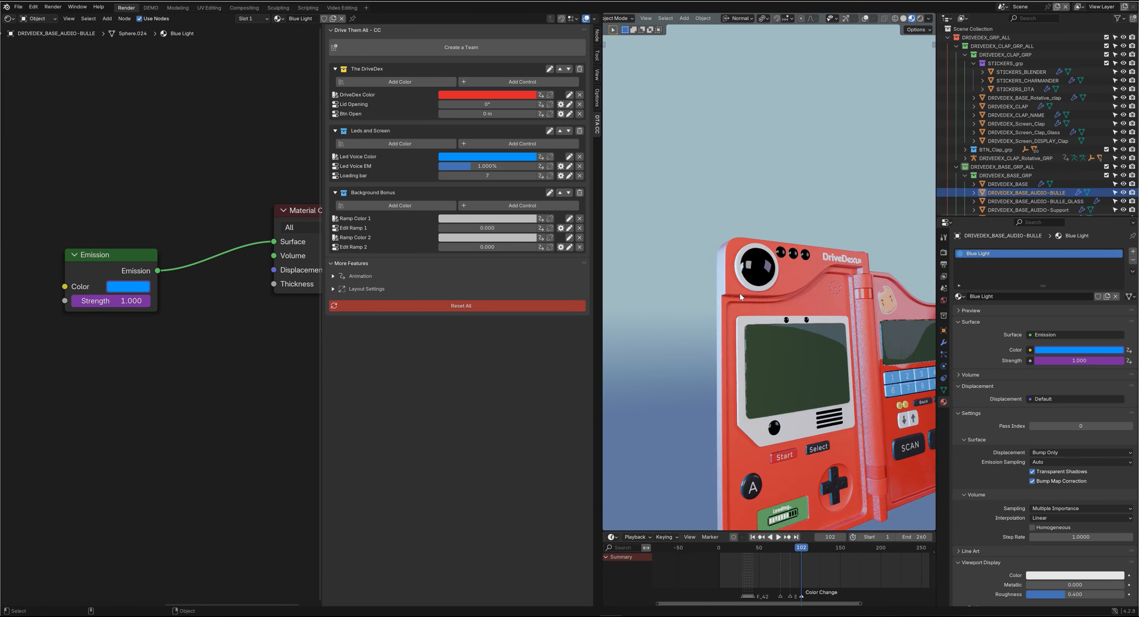
pyautogui.moveTo(778, 329); pyautogui.dragTo(737, 342, button='middle')
pyautogui.scroll(-3, 832, 356)
pyautogui.keyDown('alt'); pyautogui.moveTo(738, 343); pyautogui.dragTo(769, 342); pyautogui.keyUp('alt')
pyautogui.keyDown('alt'); pyautogui.moveTo(770, 342); pyautogui.dragTo(796, 335, button='right'); pyautogui.keyUp('alt')
pyautogui.keyDown('alt'); pyautogui.moveTo(800, 363); pyautogui.dragTo(805, 325, button='middle'); pyautogui.keyUp('alt')
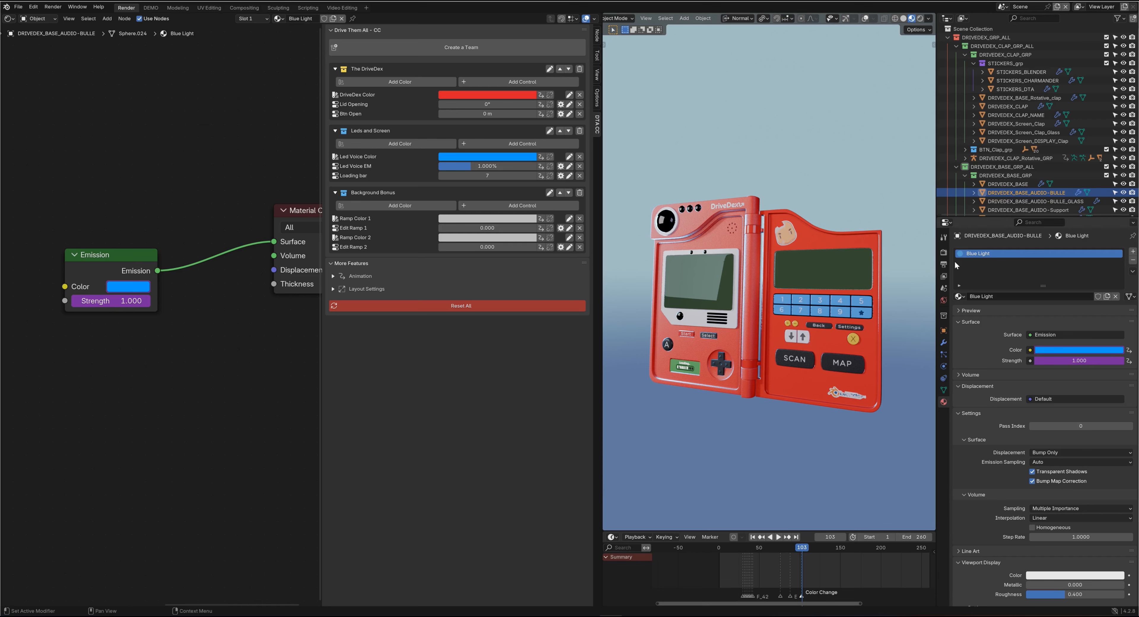
# Display the World shader nodes and enter the Background Gradient group to reach its Color Ramp.
pyautogui.click(944, 301)
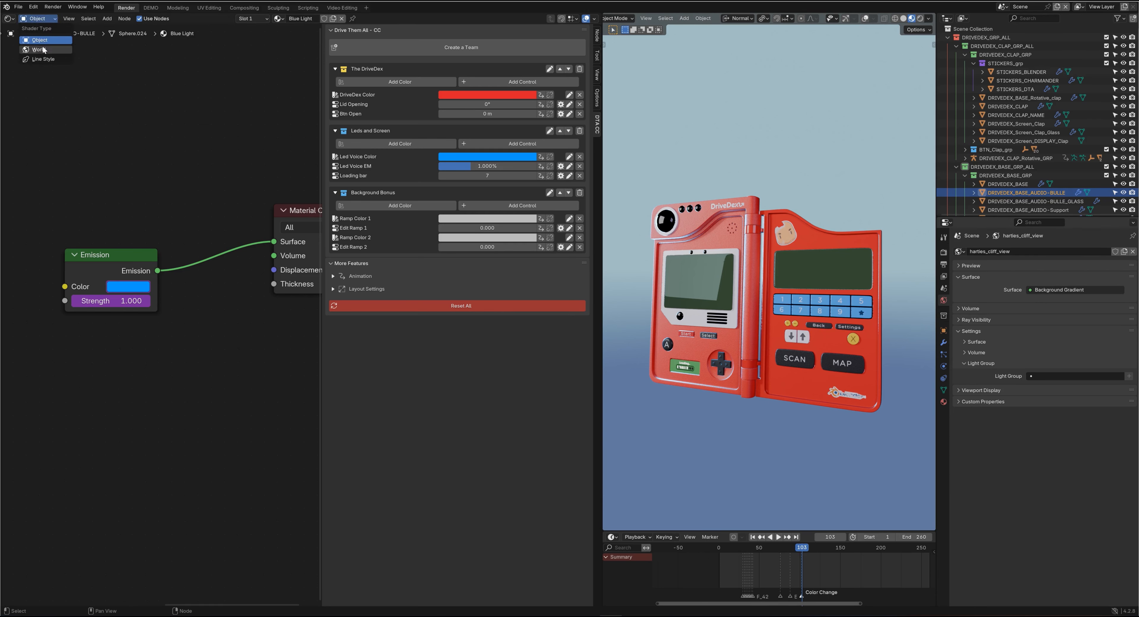
pyautogui.click(39, 50)
pyautogui.moveTo(58, 305); pyautogui.dragTo(207, 327, button='middle')
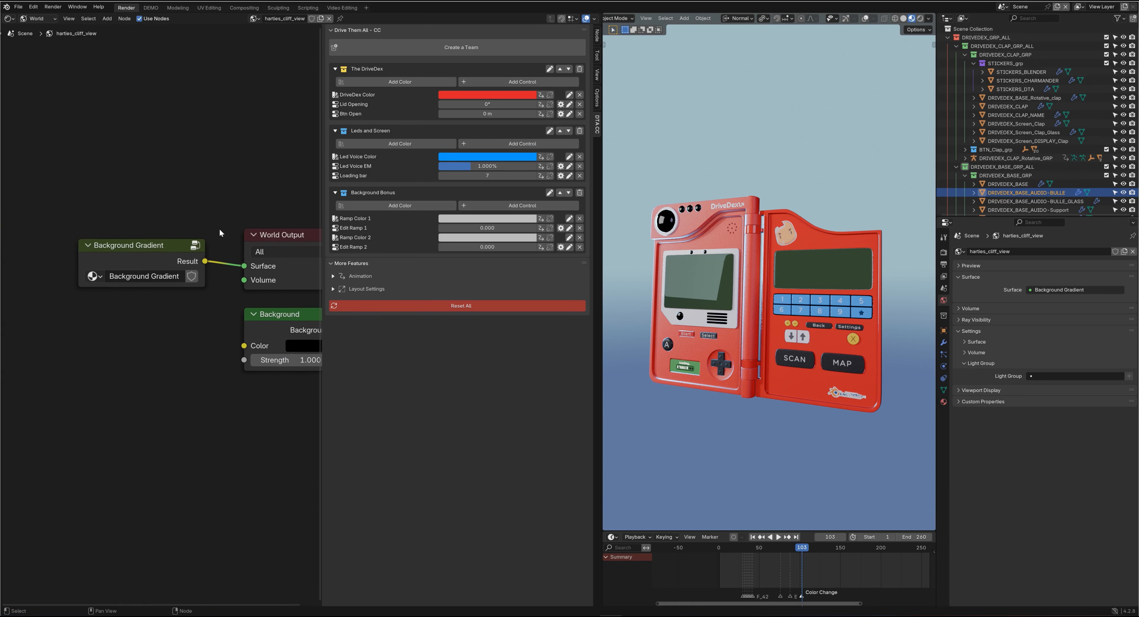
pyautogui.click(199, 246)
pyautogui.moveTo(136, 391); pyautogui.dragTo(318, 365, button='middle')
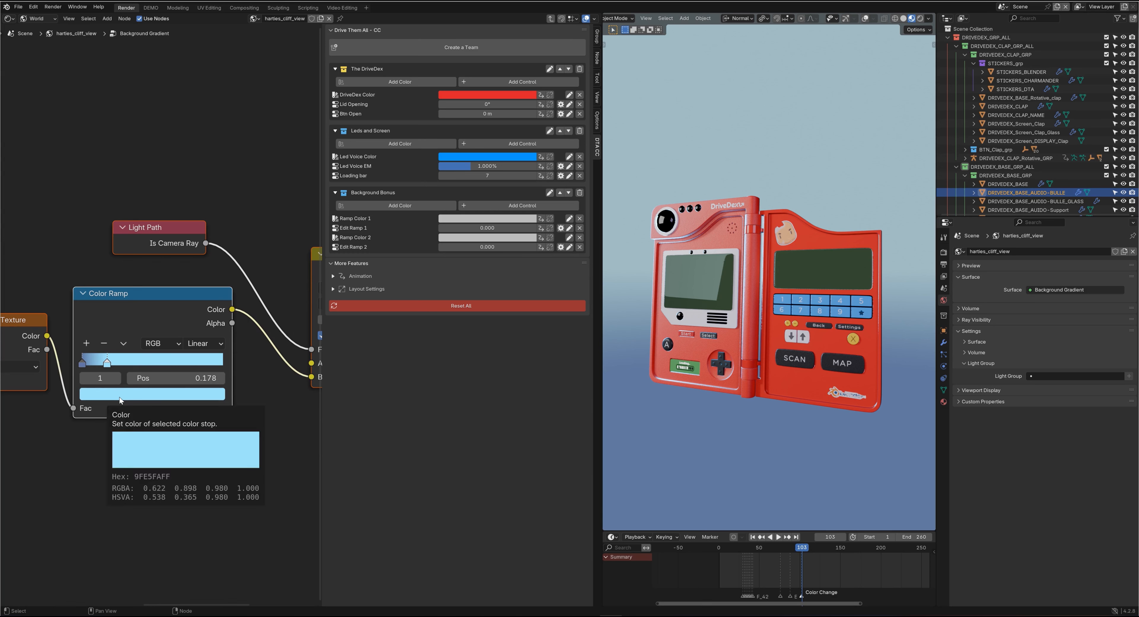
# Copy the colors of Color Ramp stops 1 and 0 into Ramp Color 1 and Ramp Color 2, and link stop 1's color to Ramp Color 1.
pyautogui.moveTo(453, 220); pyautogui.dragTo(453, 219)
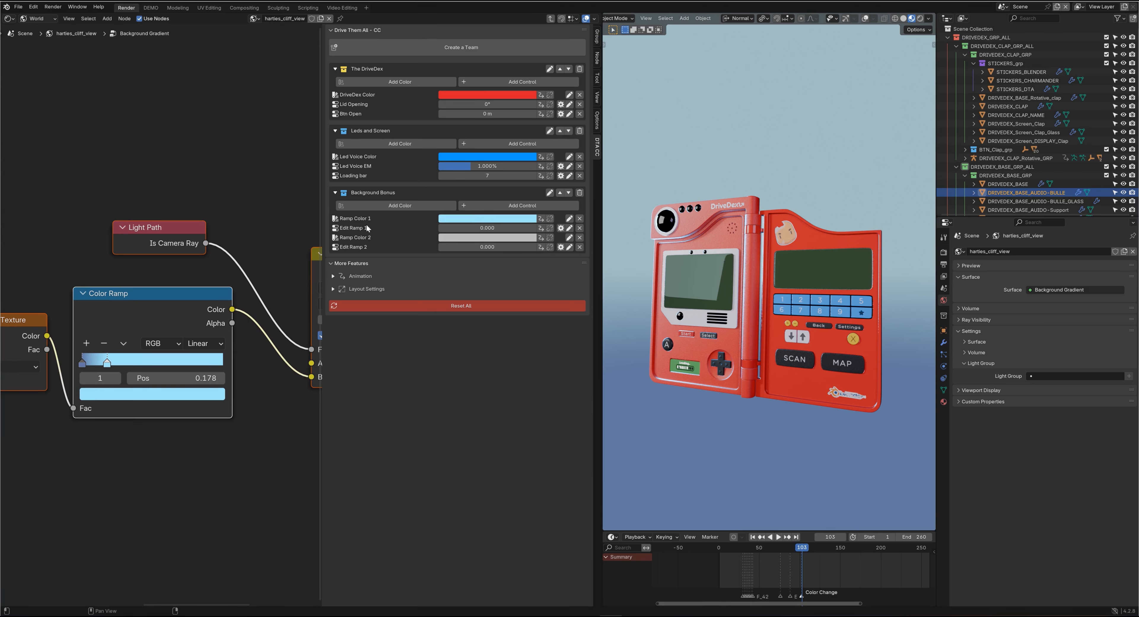
pyautogui.click(83, 365)
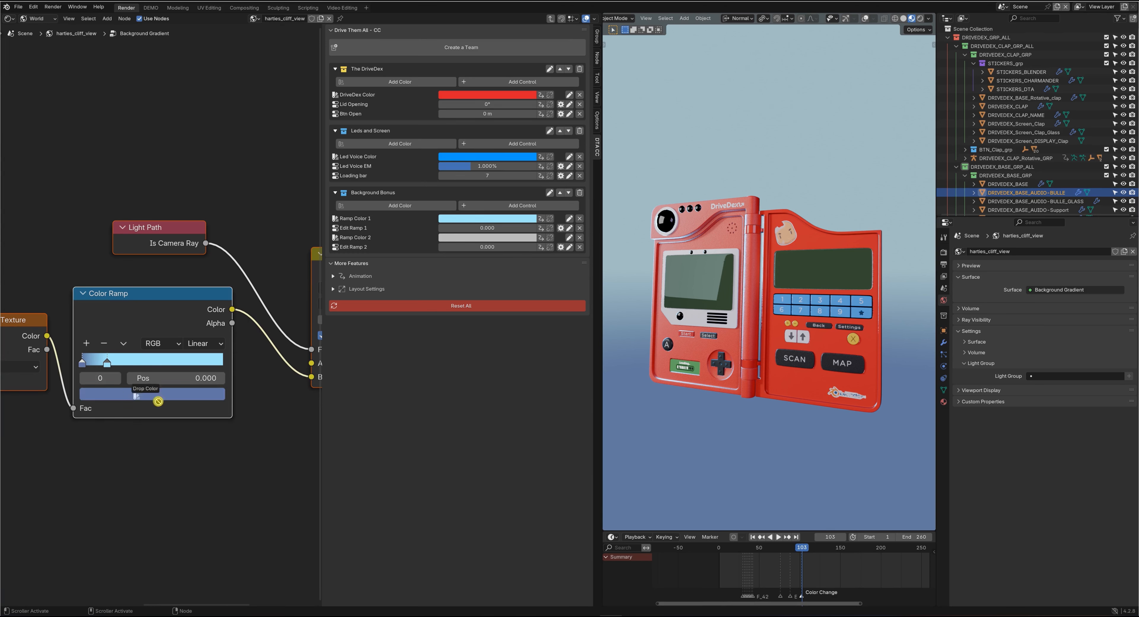
pyautogui.click(107, 364)
pyautogui.rightClick(122, 393)
pyautogui.click(122, 393)
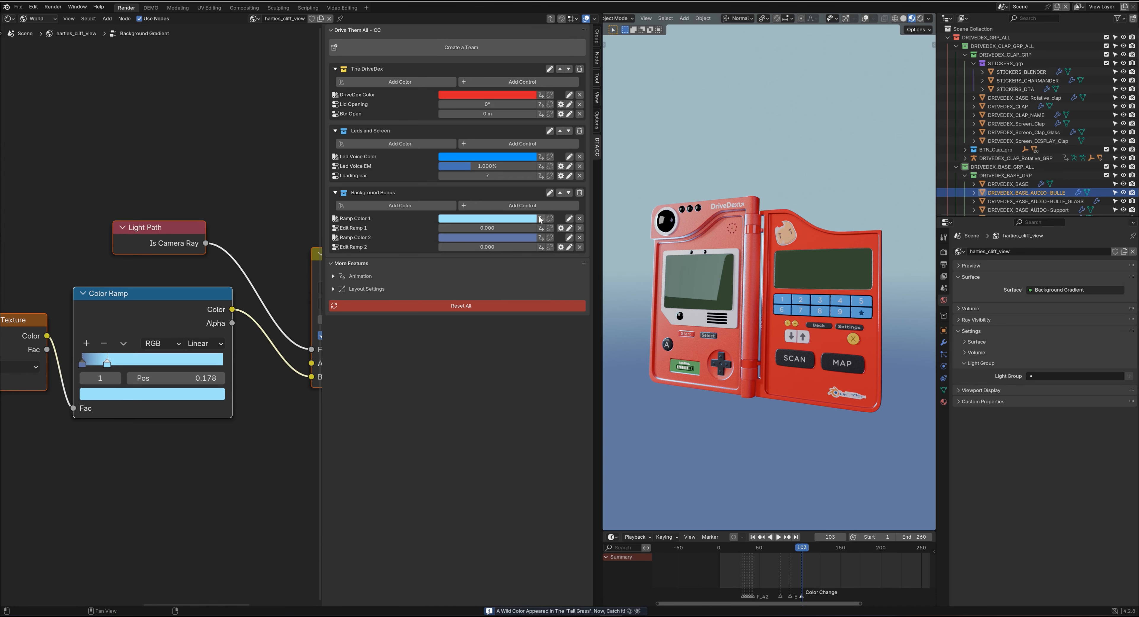
pyautogui.click(540, 218)
# Link the color of the Color Ramp's stop 0 to the Ramp Color 2 control.
pyautogui.click(168, 394)
pyautogui.click(82, 364)
pyautogui.rightClick(119, 393)
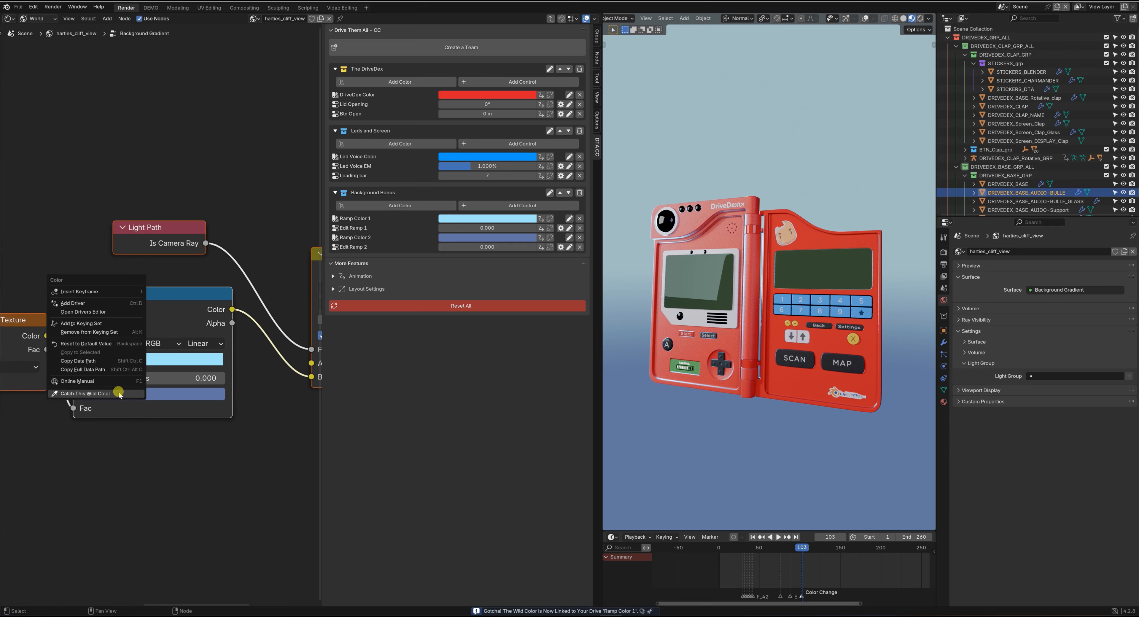
pyautogui.click(119, 394)
pyautogui.click(548, 239)
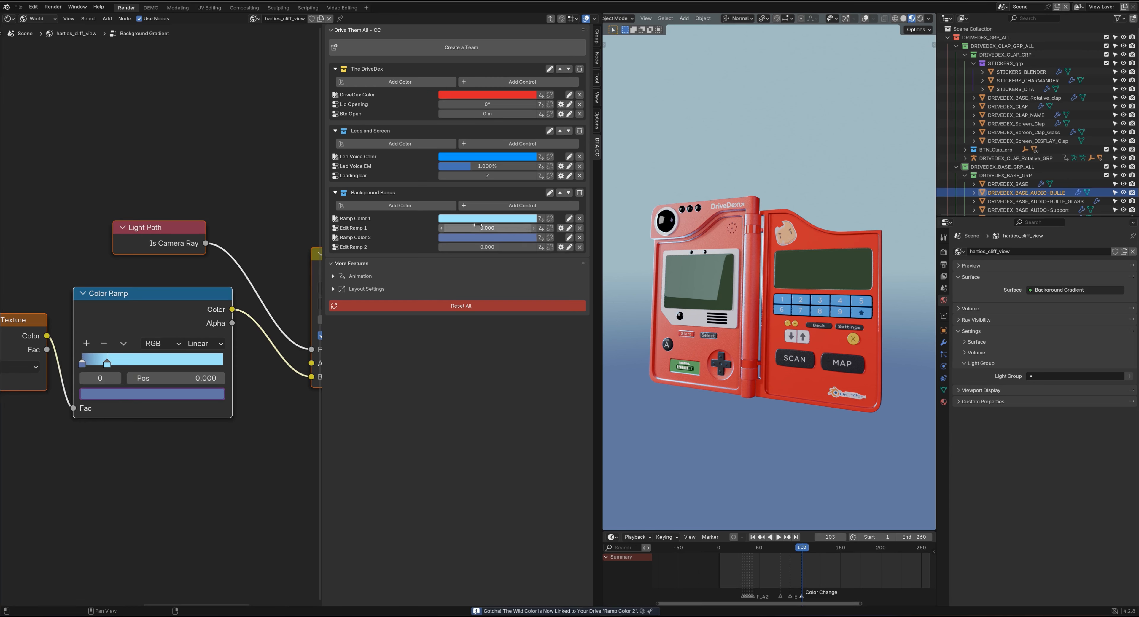
# Set Edit Ramp 1 to stop 1's position of 0.178, and link the positions of stops 1 and 0 to Edit Ramp 1 and Edit Ramp 2.
pyautogui.click(107, 364)
pyautogui.click(193, 376)
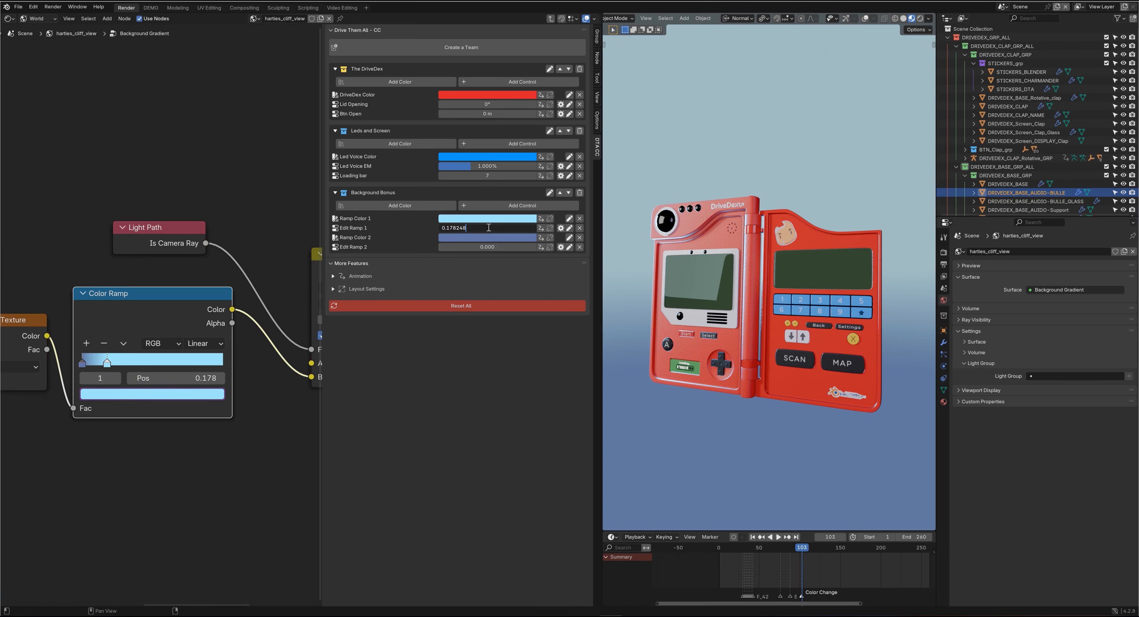
pyautogui.rightClick(136, 374)
pyautogui.click(160, 378)
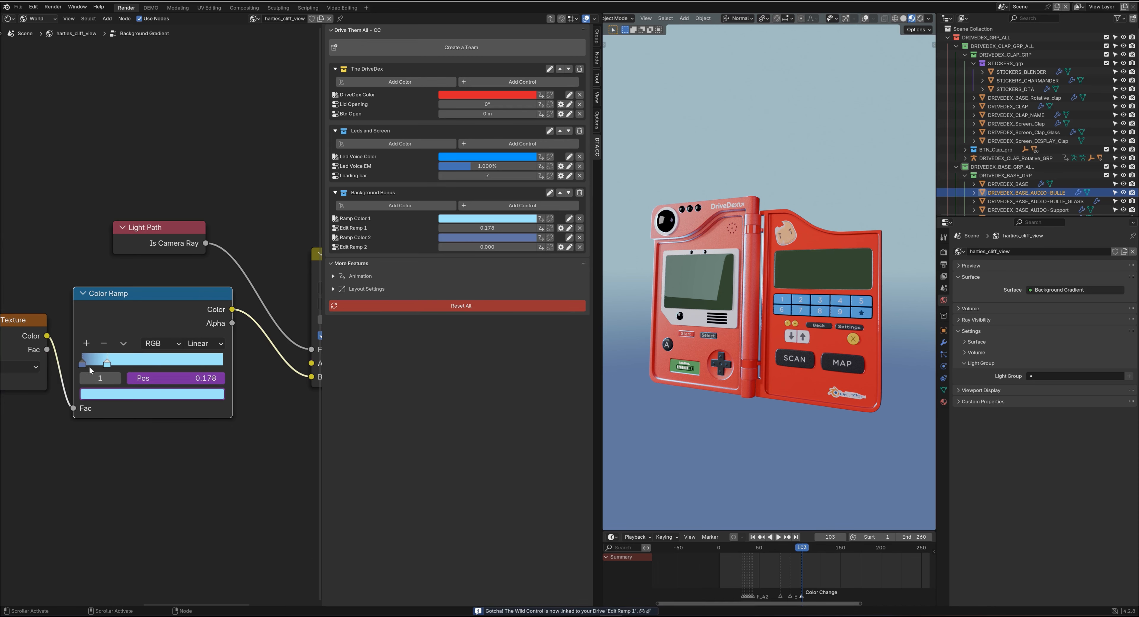
pyautogui.click(88, 367)
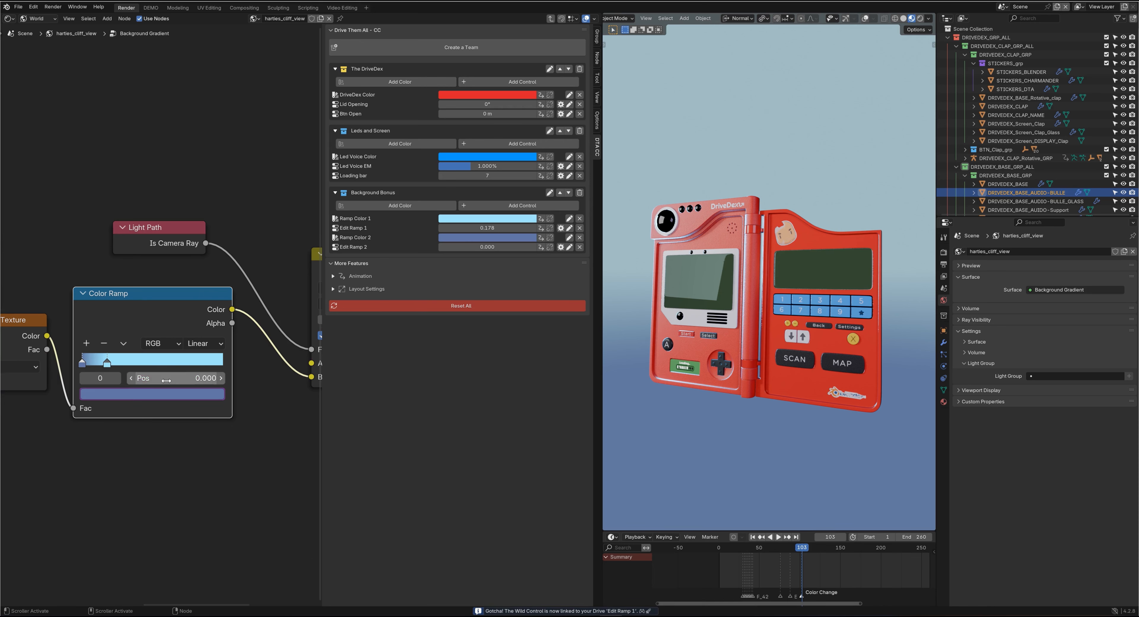
pyautogui.click(541, 247)
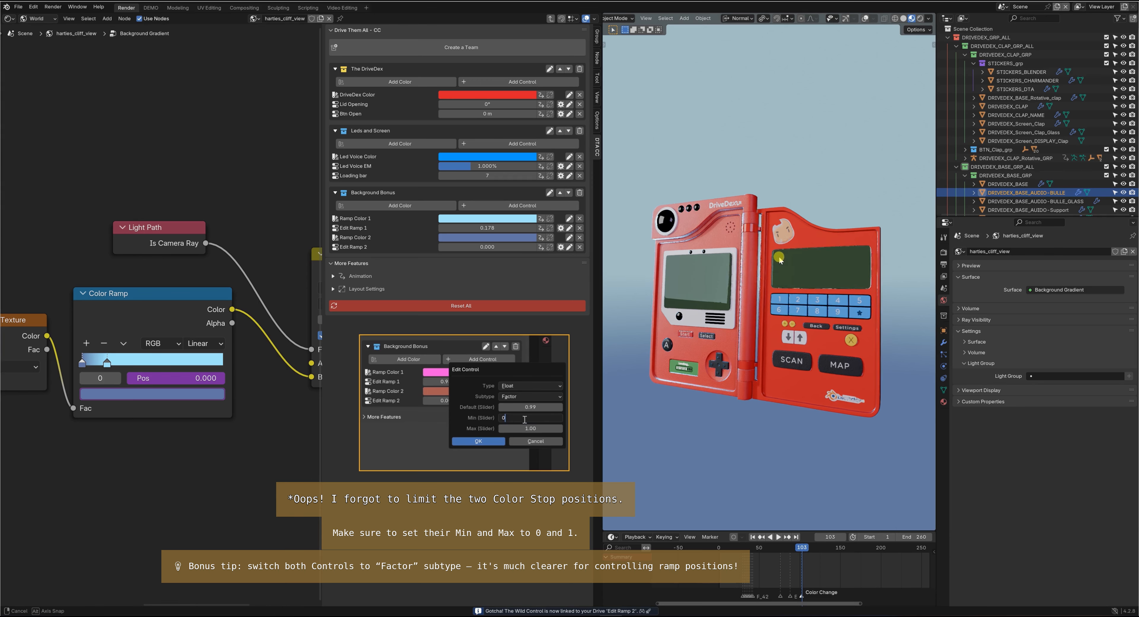
# Raise Edit Ramp 1 to about 0.988 and change Ramp Color 1 to pink.
pyautogui.moveTo(478, 228); pyautogui.dragTo(574, 227)
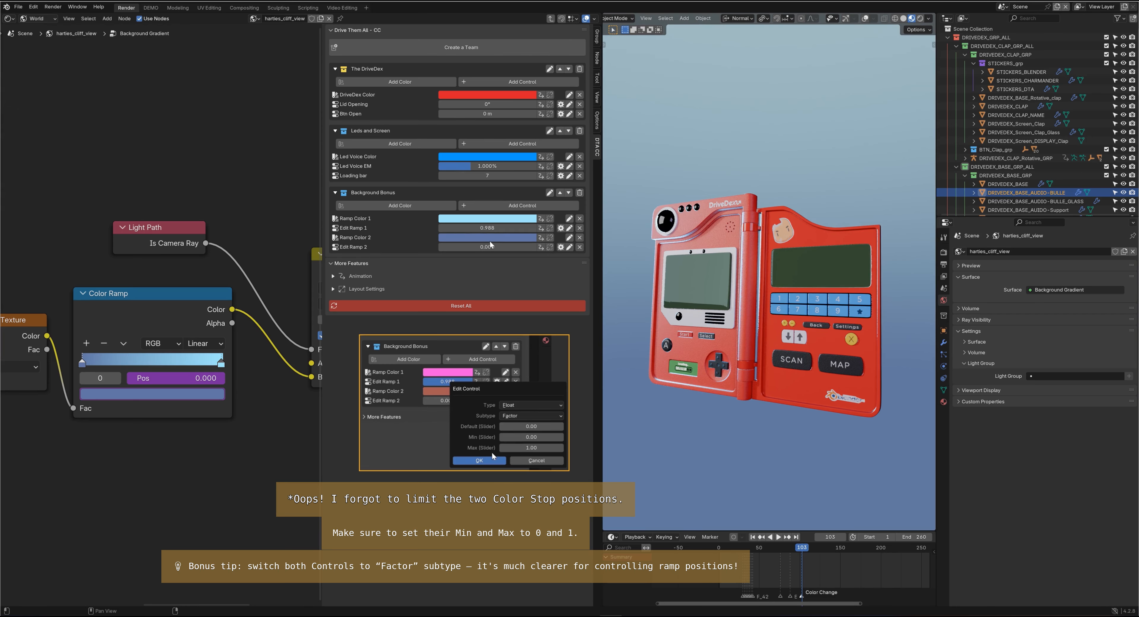
pyautogui.click(488, 219)
pyautogui.moveTo(486, 124); pyautogui.dragTo(505, 138)
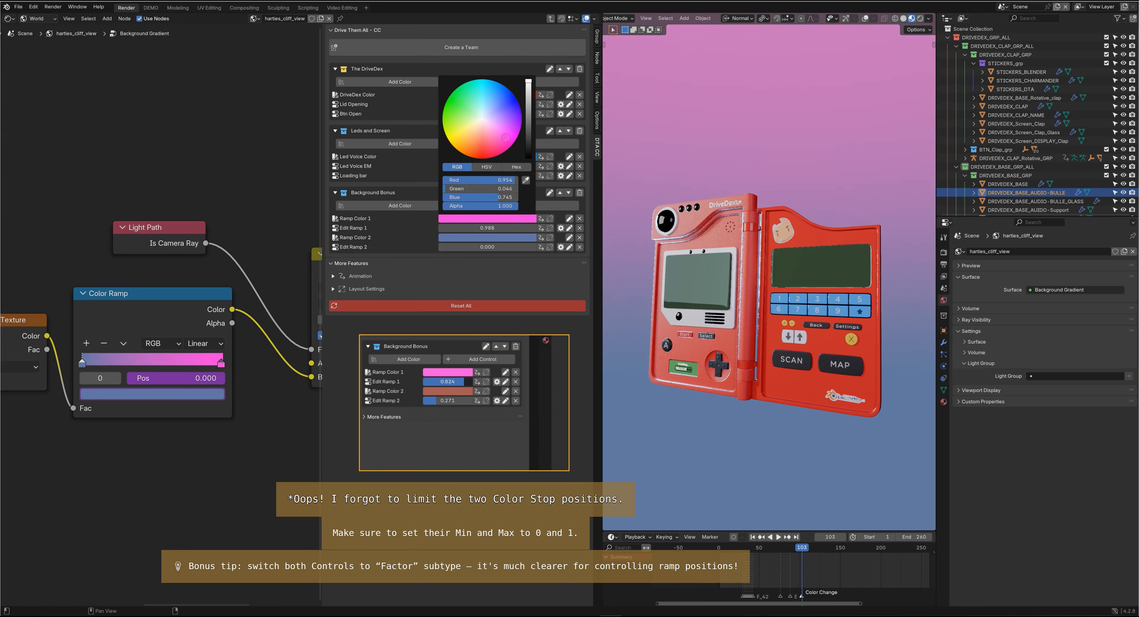
# Change Ramp Color 2 to a muted brick red and check the background gradient behind the DriveDex.
pyautogui.click(487, 237)
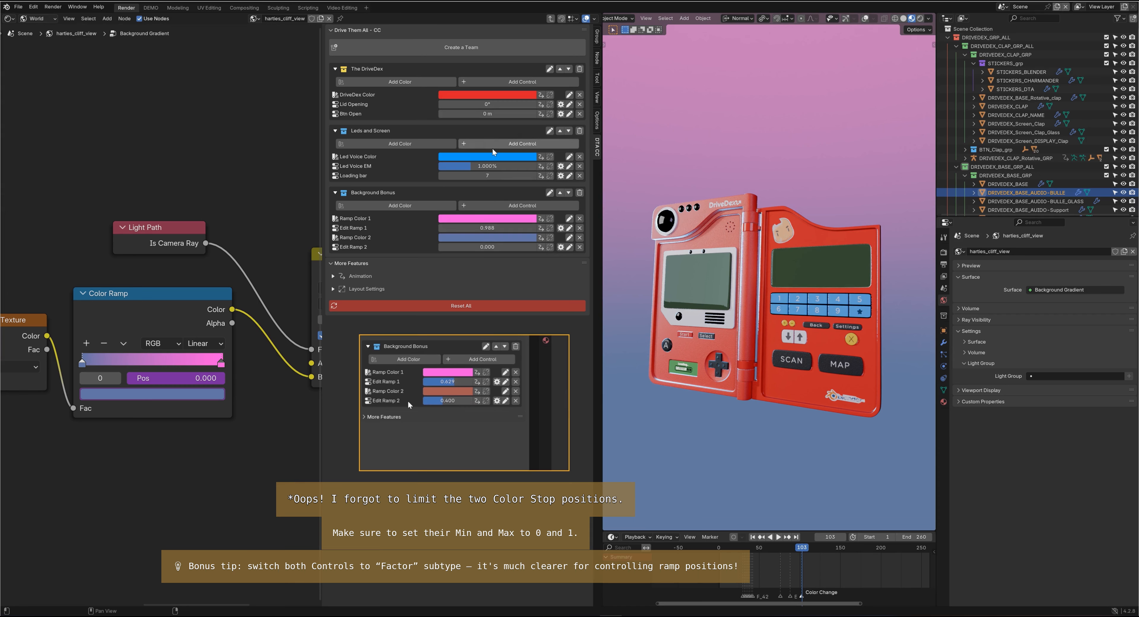
pyautogui.click(486, 237)
pyautogui.moveTo(493, 126); pyautogui.dragTo(480, 157)
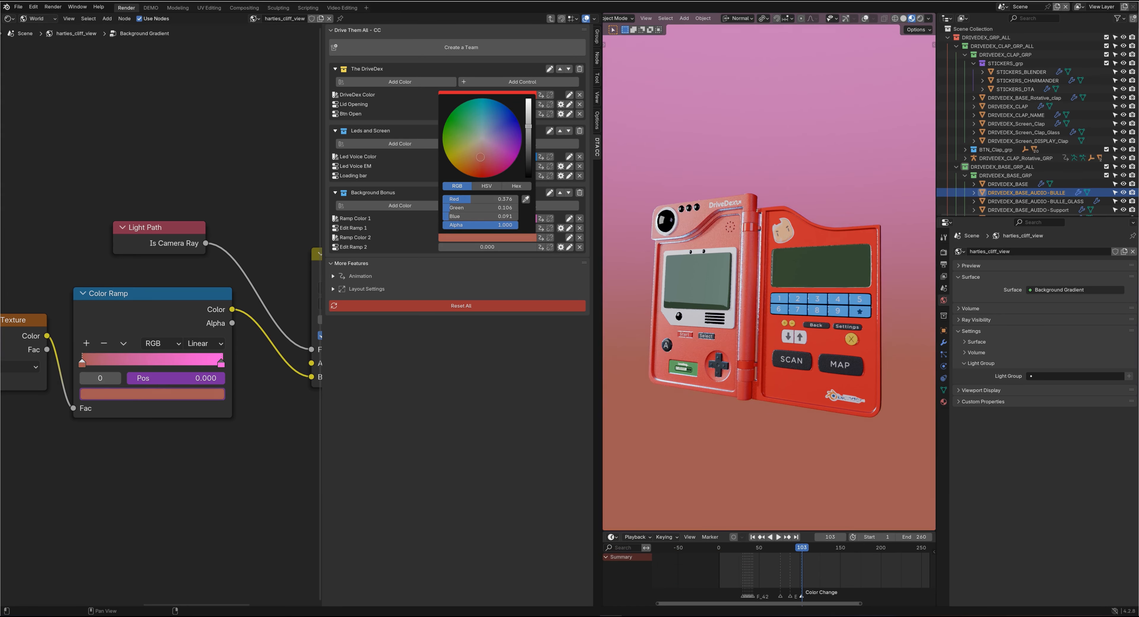
pyautogui.moveTo(796, 318); pyautogui.dragTo(804, 324, button='middle')
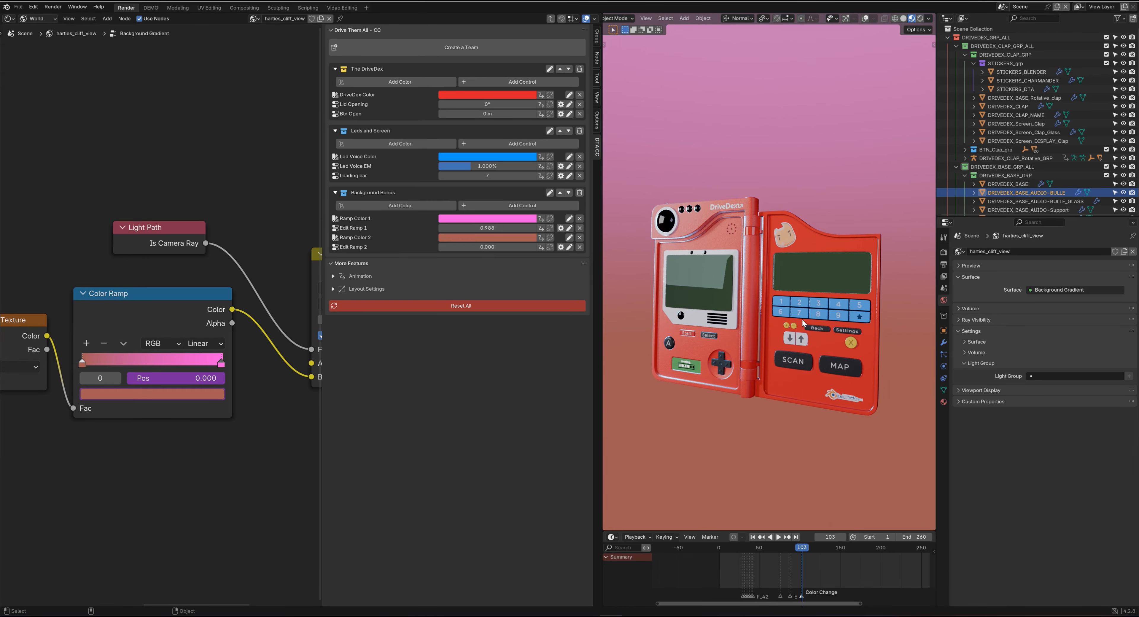
# Switch to the DEMO workspace, hide the viewport overlays and frame the whole DriveDex.
pyautogui.click(153, 8)
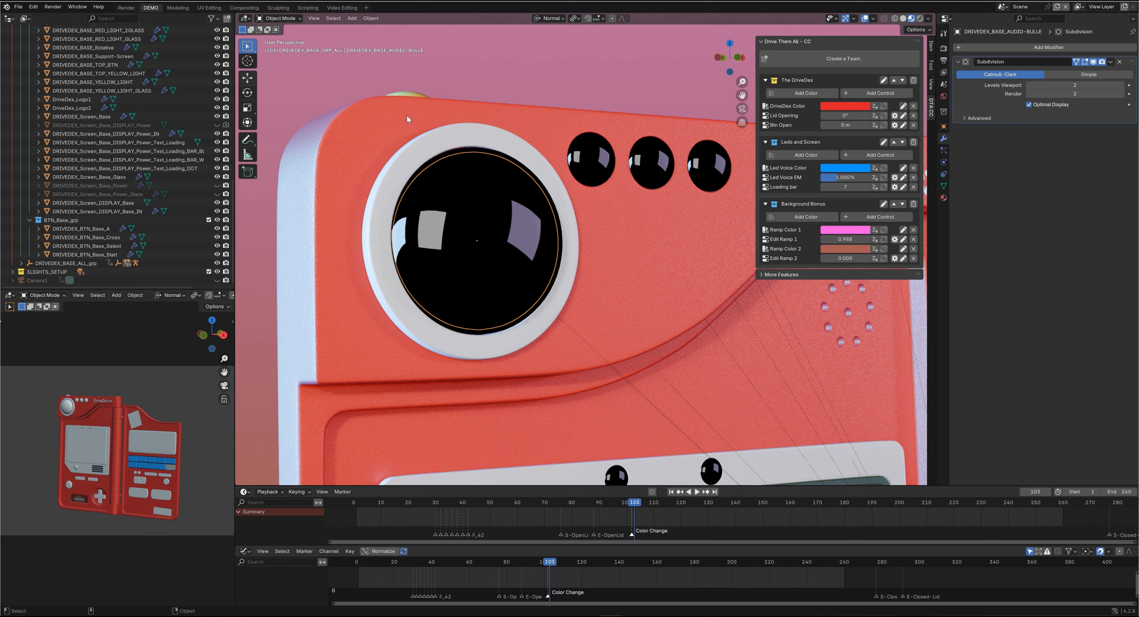
pyautogui.click(865, 19)
pyautogui.keyDown('ctrl'); pyautogui.moveTo(690, 146); pyautogui.dragTo(674, 498, button='middle'); pyautogui.keyUp('ctrl')
# Keyframe the Lid Opening control at -180° on frame 76 and advance to frame 88.
pyautogui.moveTo(635, 506); pyautogui.dragTo(561, 506)
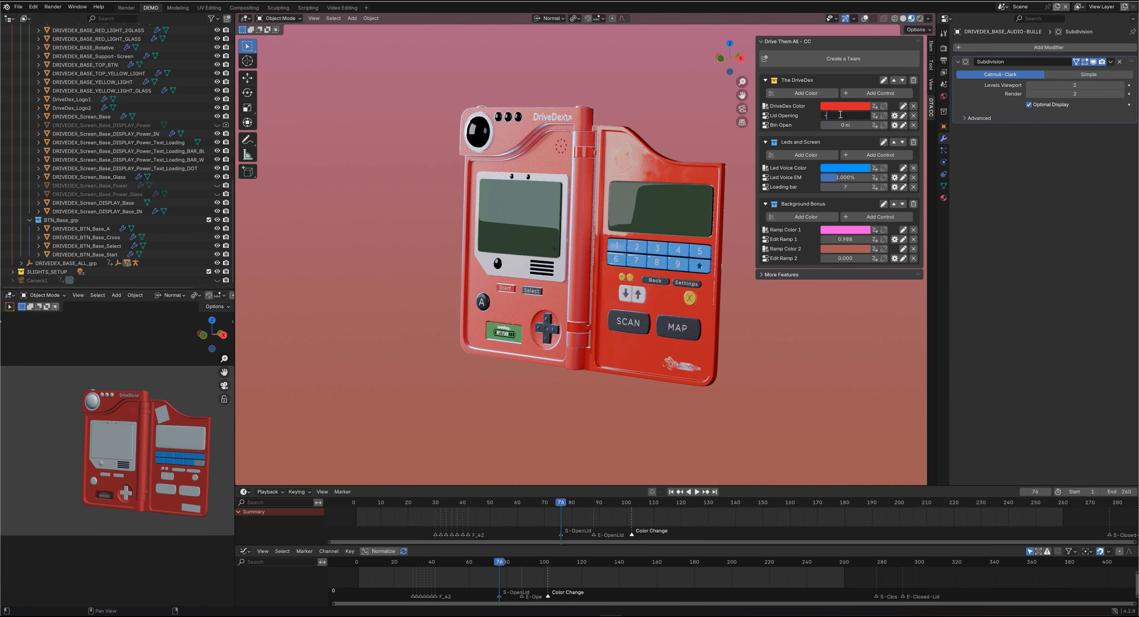
pyautogui.press('Return')
pyautogui.press('i')
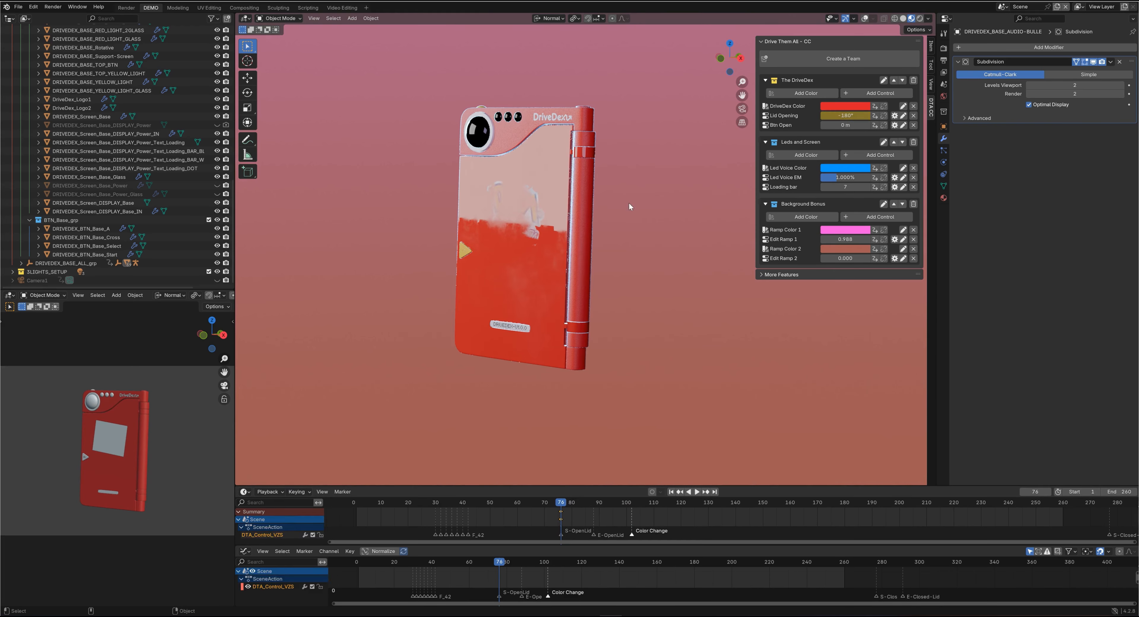
pyautogui.press('space')
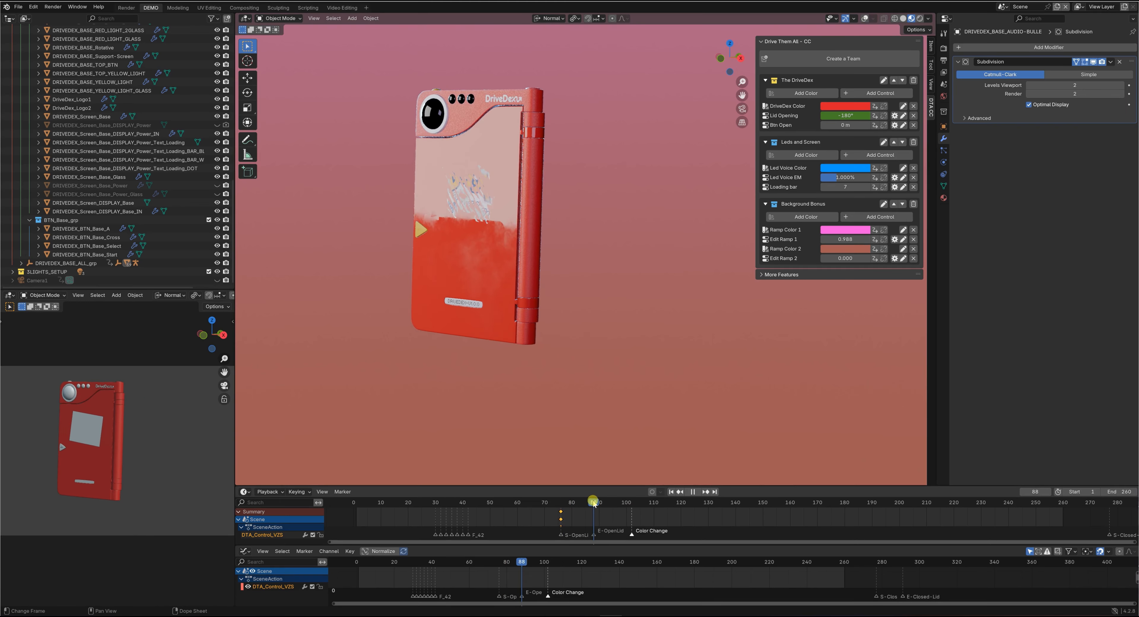
# Set Lid Opening to 0° on frame 88 and keyframe a blue DriveDex Color on about frame 140.
pyautogui.moveTo(841, 115); pyautogui.dragTo(842, 115)
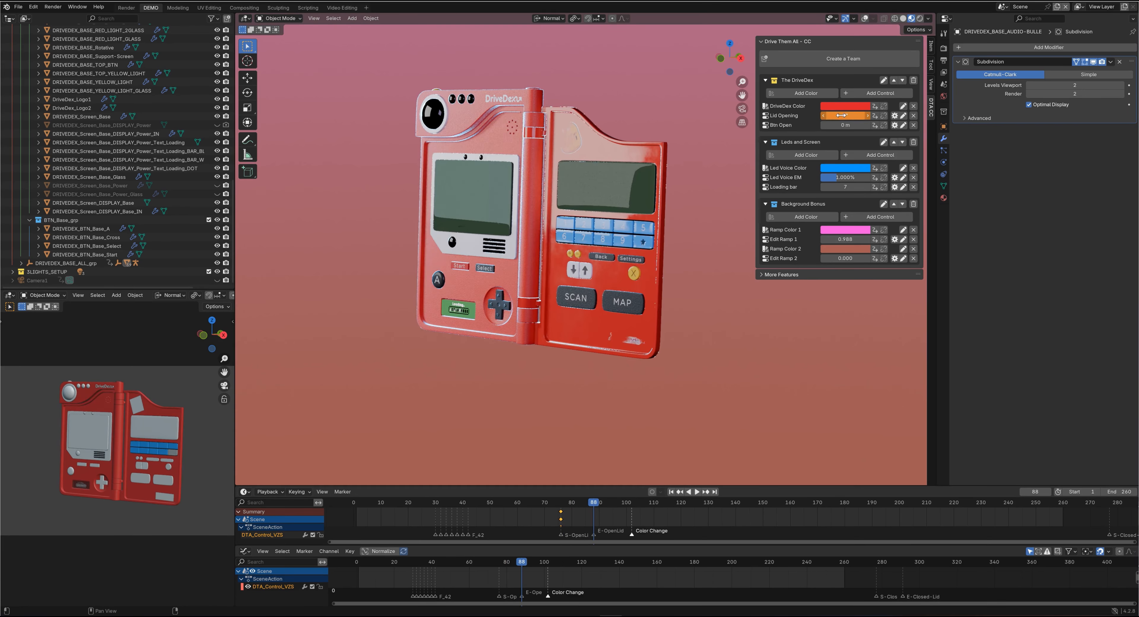
pyautogui.moveTo(594, 506); pyautogui.dragTo(735, 505)
pyautogui.click(845, 106)
pyautogui.moveTo(880, 132); pyautogui.dragTo(893, 133)
pyautogui.press('i')
# Keyframe more DriveDex Color changes up to about frame 180, choosing a yellow-orange and a pink hue.
pyautogui.moveTo(747, 506); pyautogui.dragTo(845, 505)
pyautogui.click(845, 106)
pyautogui.click(834, 179)
pyautogui.press('i')
pyautogui.click(845, 106)
pyautogui.click(870, 193)
pyautogui.moveTo(870, 193); pyautogui.dragTo(891, 179)
# Keyframe the remaining DriveDex Color changes up to about frame 220, choosing white and a darker shade.
pyautogui.moveTo(845, 505); pyautogui.dragTo(954, 505)
pyautogui.click(845, 106)
pyautogui.click(861, 155)
pyautogui.press('i')
pyautogui.click(845, 106)
pyautogui.moveTo(910, 146); pyautogui.dragTo(910, 197)
pyautogui.press('i')
# Close the lid by keyframing Lid Opening on about frame 228 and setting it to -180° on frame 241.
pyautogui.click(1008, 503)
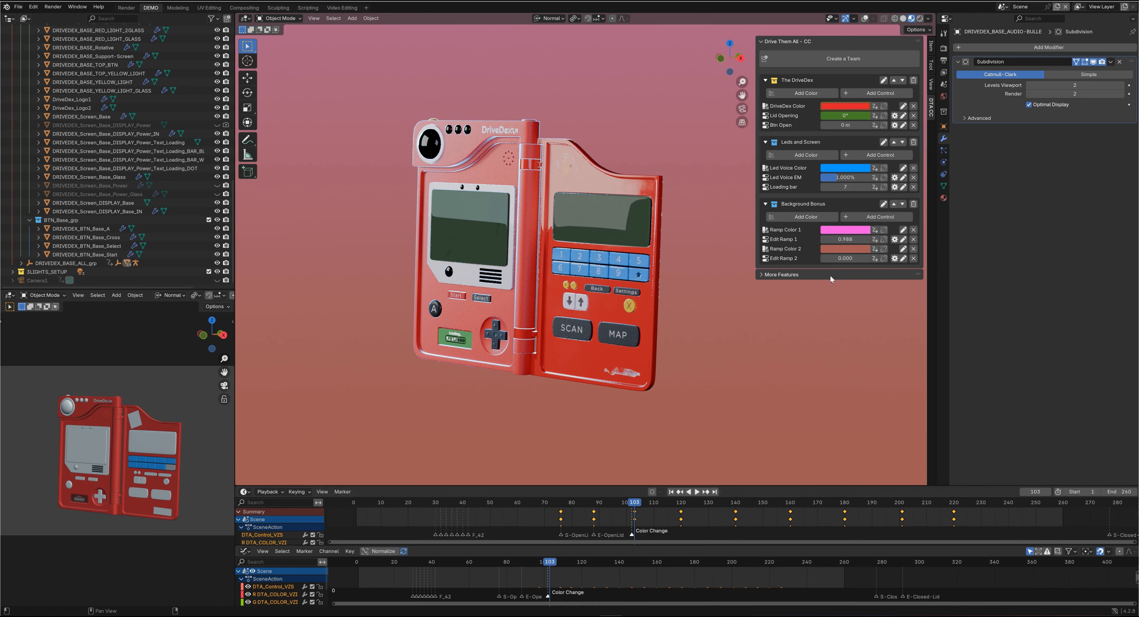
pyautogui.press('space')
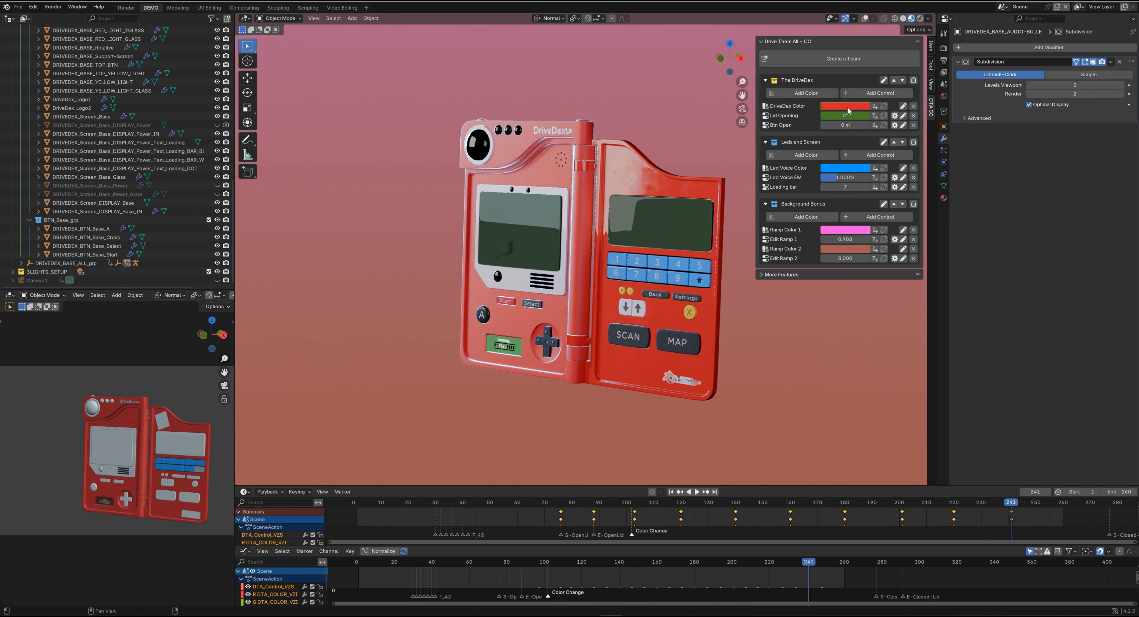
pyautogui.press('space')
pyautogui.moveTo(966, 503); pyautogui.dragTo(975, 503)
pyautogui.click(848, 116)
pyautogui.write('-180')
pyautogui.press('Return')
pyautogui.press('i')
# Hide the dark glass covering the DriveDex's large round lens to expose the LED underneath.
pyautogui.moveTo(492, 273); pyautogui.dragTo(563, 256, button='middle')
pyautogui.scroll(8, 496, 167)
pyautogui.click(511, 166)
pyautogui.press('h')
pyautogui.click(504, 153)
pyautogui.moveTo(504, 153); pyautogui.dragTo(510, 167, button='middle')
# Make the voice LED flicker by keyframing Led Voice EM at alternating intensities every two frames from 30 to 42.
pyautogui.click(436, 503)
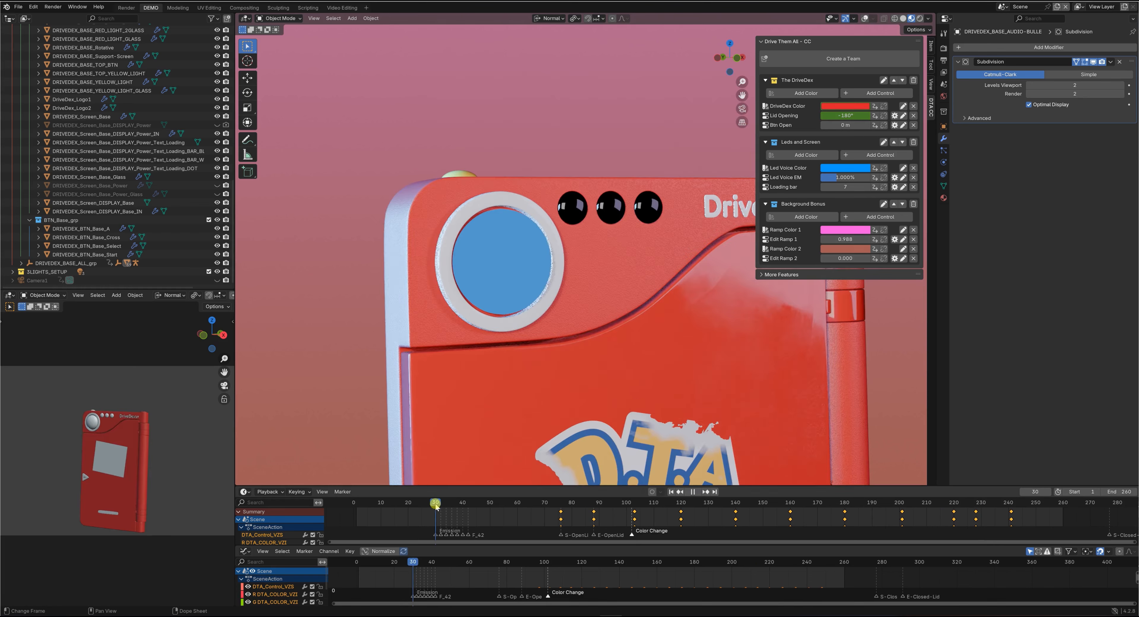
pyautogui.click(440, 503)
pyautogui.press('i')
pyautogui.moveTo(833, 178)
pyautogui.mouseDown()
pyautogui.moveTo(867, 178)
pyautogui.moveTo(816, 176)
pyautogui.mouseUp()
pyautogui.click(446, 503)
pyautogui.press('i')
pyautogui.press('Right')
pyautogui.press('Right')
pyautogui.press('i')
pyautogui.press('Right')
pyautogui.press('Right')
pyautogui.press('i')
pyautogui.press('Right')
pyautogui.press('Right')
pyautogui.press('i')
pyautogui.press('Right')
pyautogui.press('Right')
pyautogui.press('i')
pyautogui.scroll(-4, 645, 344)
pyautogui.moveTo(470, 502)
pyautogui.mouseDown()
pyautogui.moveTo(438, 503)
pyautogui.moveTo(460, 503)
pyautogui.mouseUp()
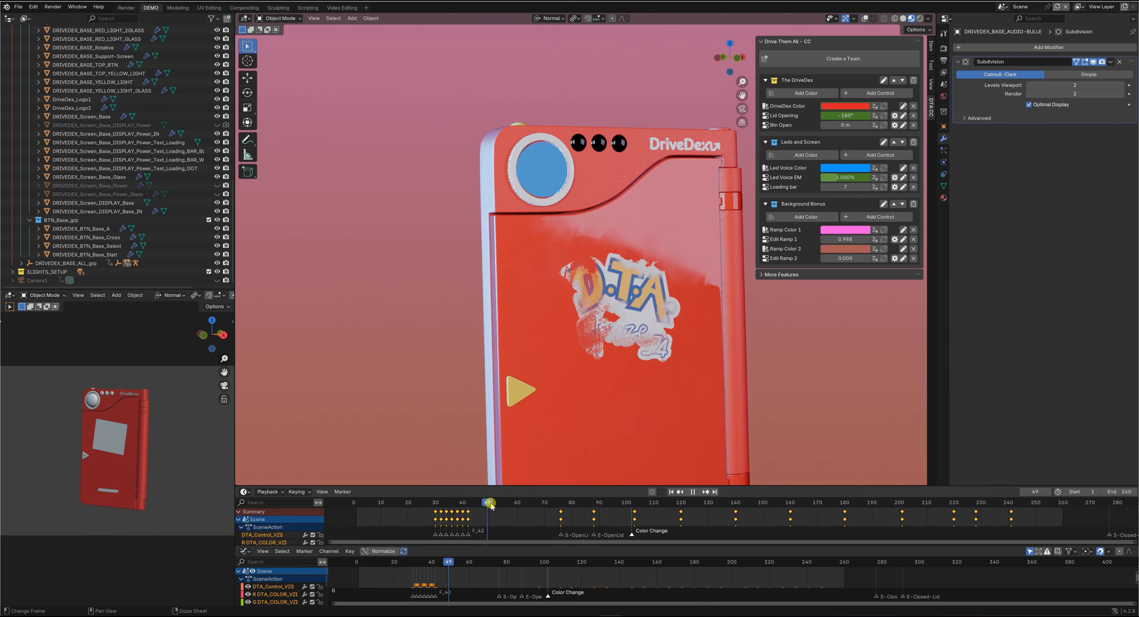
# Keyframe Btn Open from frame 60 to 70, sinking the triangular button to 0.0035 m and returning it to 0 m.
pyautogui.press('space')
pyautogui.moveTo(601, 354); pyautogui.dragTo(563, 341, button='middle')
pyautogui.scroll(6, 553, 372)
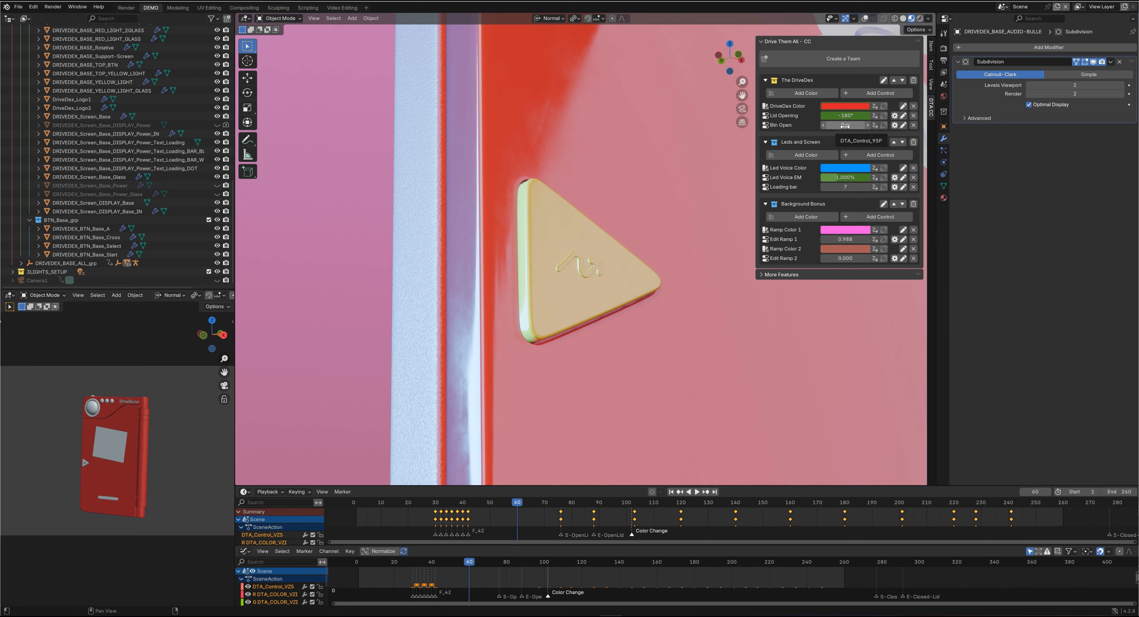
pyautogui.moveTo(509, 506); pyautogui.dragTo(539, 504)
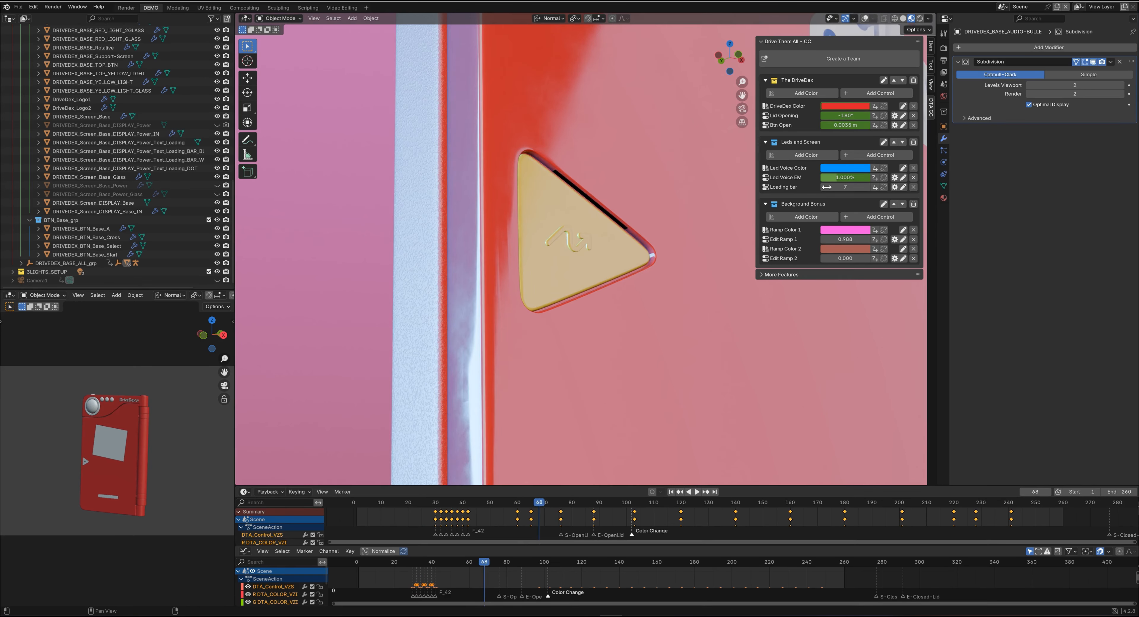
pyautogui.moveTo(538, 503)
pyautogui.mouseDown()
pyautogui.moveTo(502, 509)
pyautogui.moveTo(544, 504)
pyautogui.mouseUp()
# Play the full animation from frame 1 with the whole DriveDex in view and open the DriveDex Color picker.
pyautogui.scroll(-12, 623, 276)
pyautogui.keyDown('alt'); pyautogui.moveTo(684, 231); pyautogui.dragTo(582, 239, button='middle'); pyautogui.keyUp('alt')
pyautogui.keyDown('alt'); pyautogui.moveTo(582, 239); pyautogui.dragTo(526, 257); pyautogui.keyUp('alt')
pyautogui.moveTo(601, 542); pyautogui.dragTo(646, 543)
pyautogui.click(671, 492)
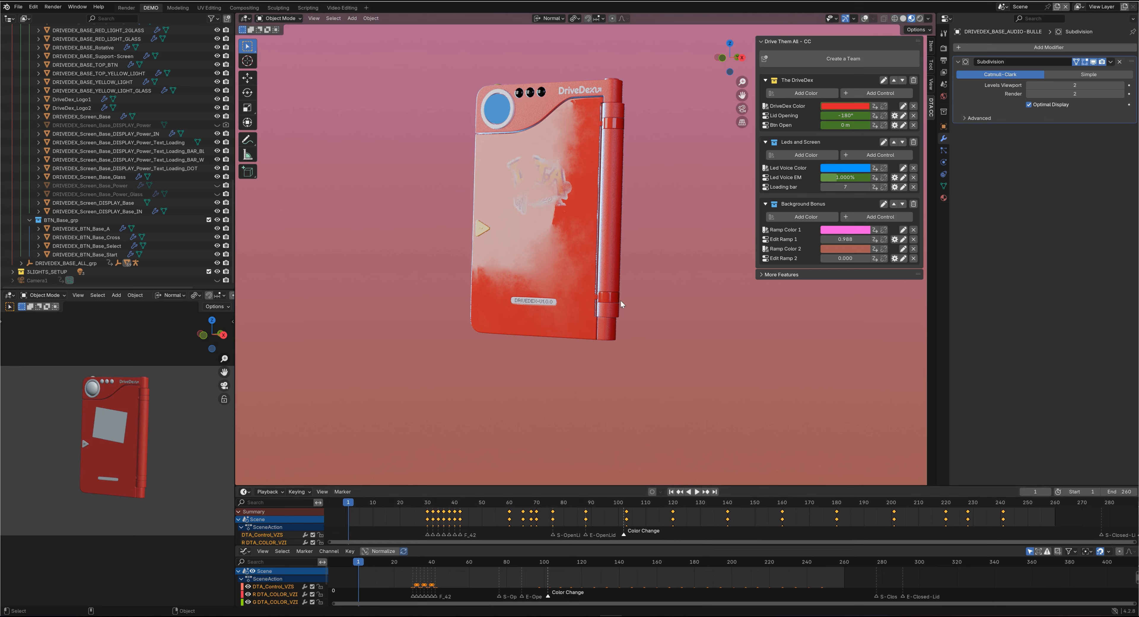
pyautogui.click(697, 491)
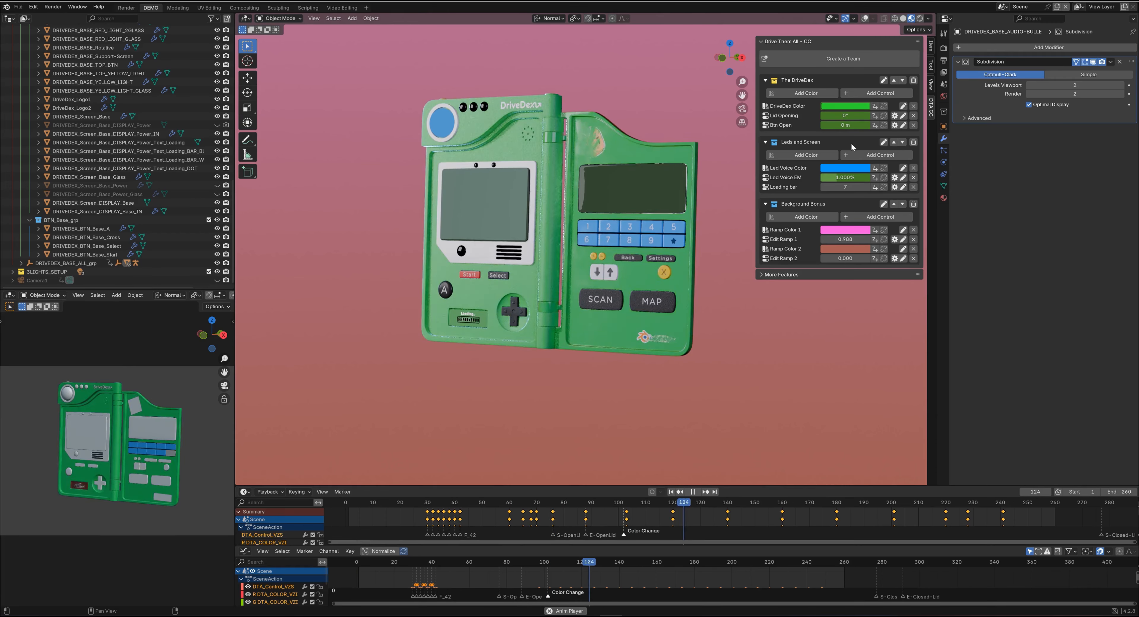
pyautogui.click(845, 107)
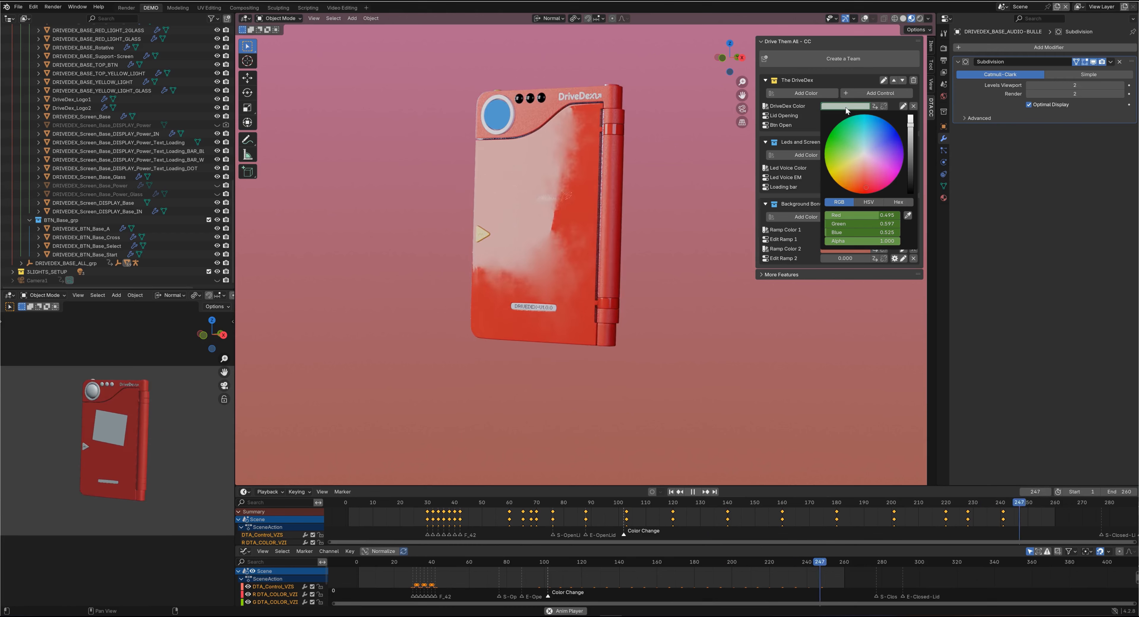